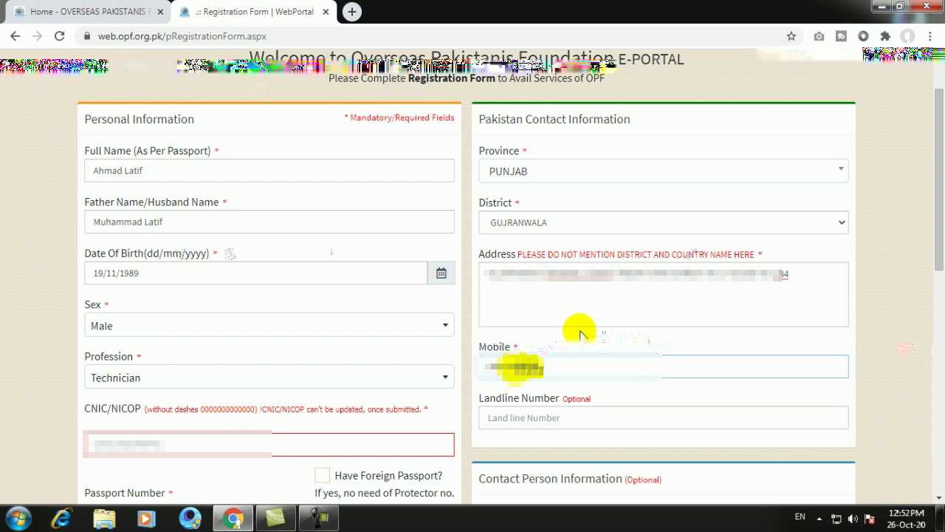
- Leave the landline number blank and re-enter the corrected CNIC/NICOP number
text(00)
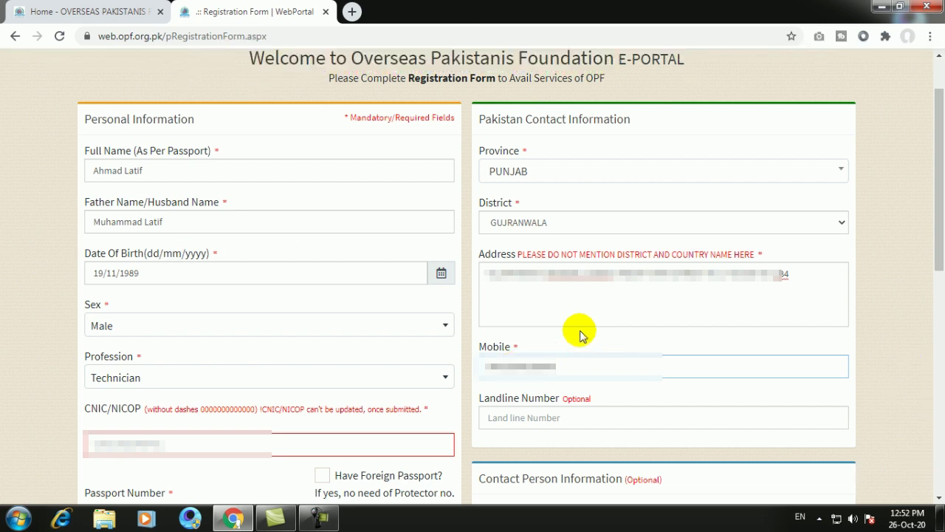
click(538, 418)
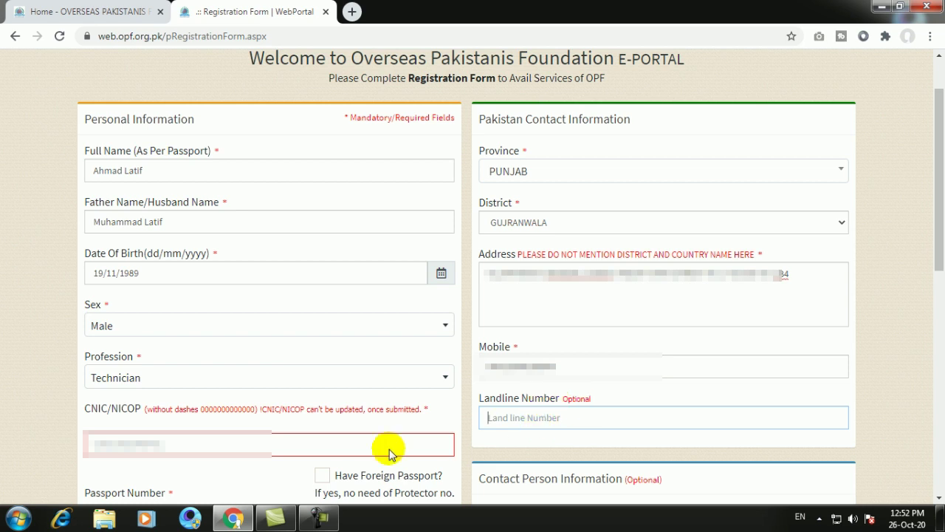
click(173, 444)
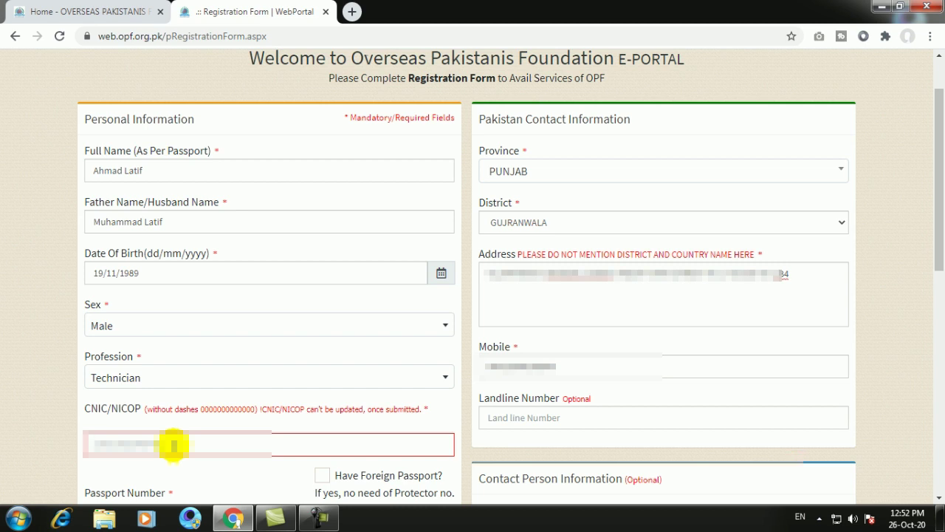
key(BackSpace)
key(BackSpace)
key(BackSpace)
key(BackSpace)
key(BackSpace)
key(BackSpace)
key(BackSpace)
key(BackSpace)
key(BackSpace)
key(BackSpace)
key(BackSpace)
text(10)
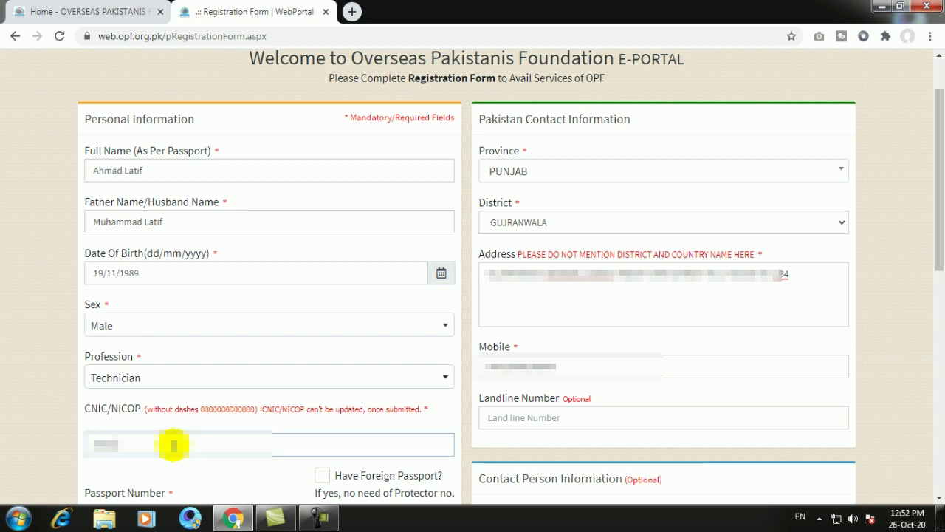
text(12345)
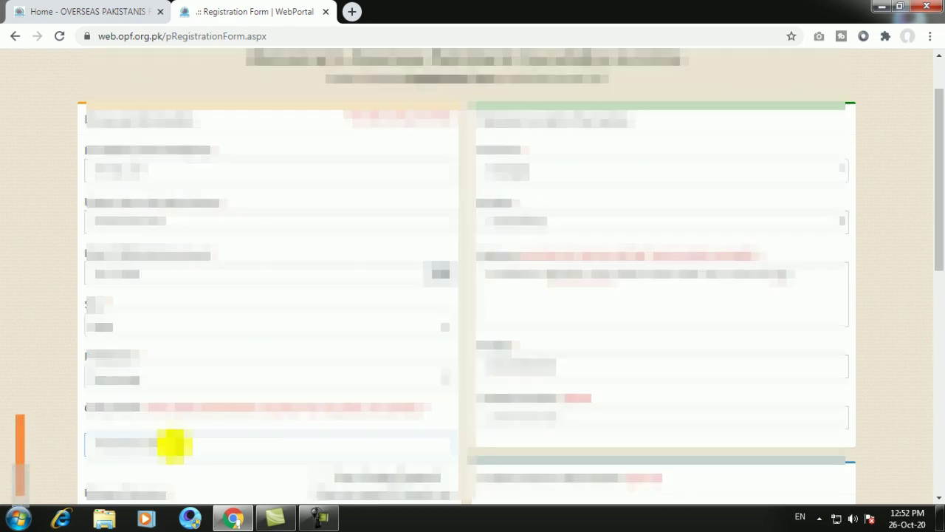
- Replace the existing passport number with the applicant's passport number
scroll(172, 444, down, 2)
scroll(172, 444, down, 3)
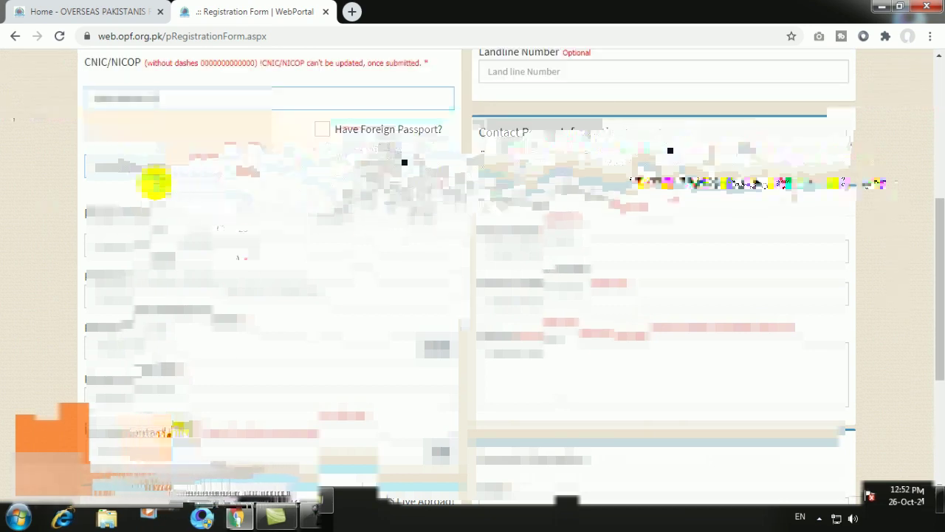
click(155, 183)
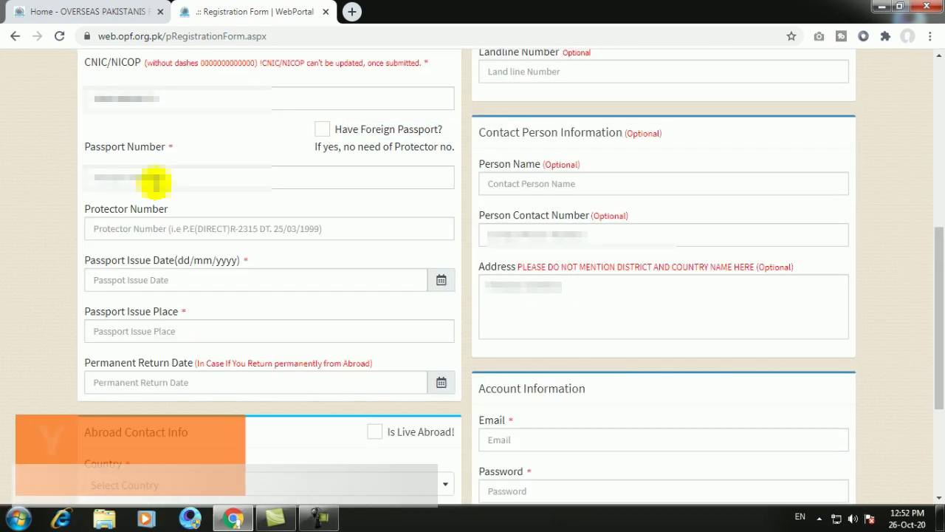
key(ctrl+a)
key(BackSpace)
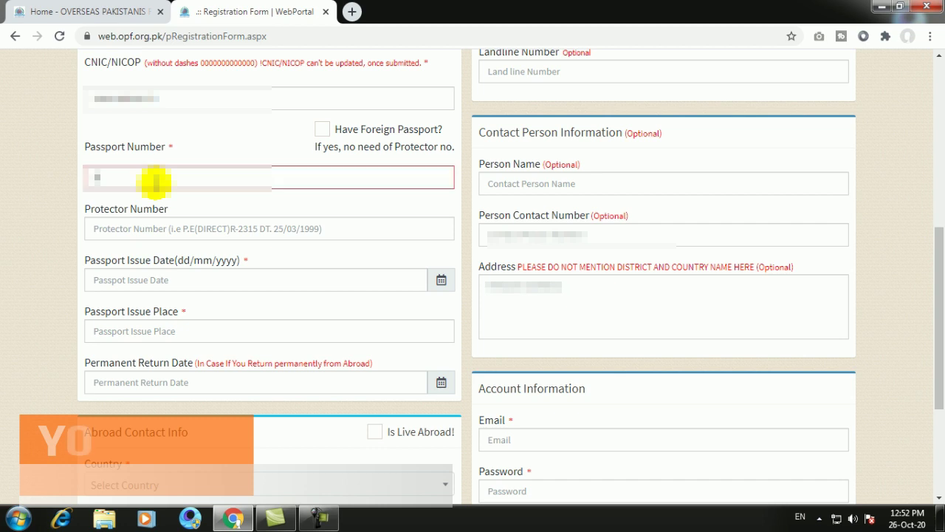
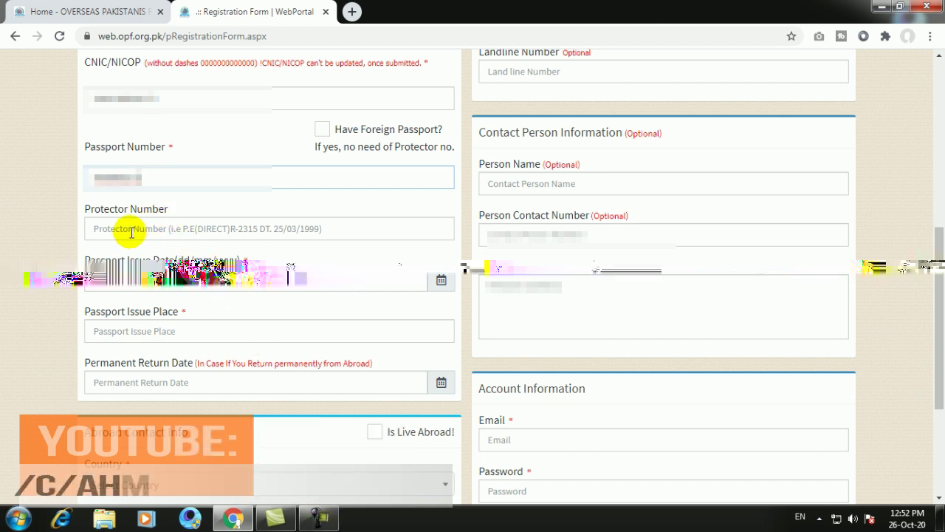
- Select Protector Number and highlight the required Passport Number and Passport Issue Date asterisks
click(132, 232)
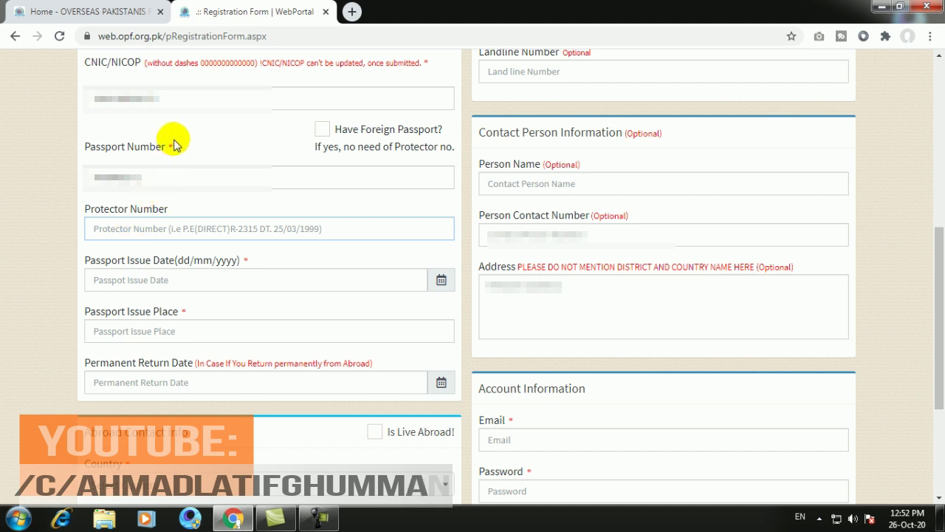
drag(175, 148, 169, 146)
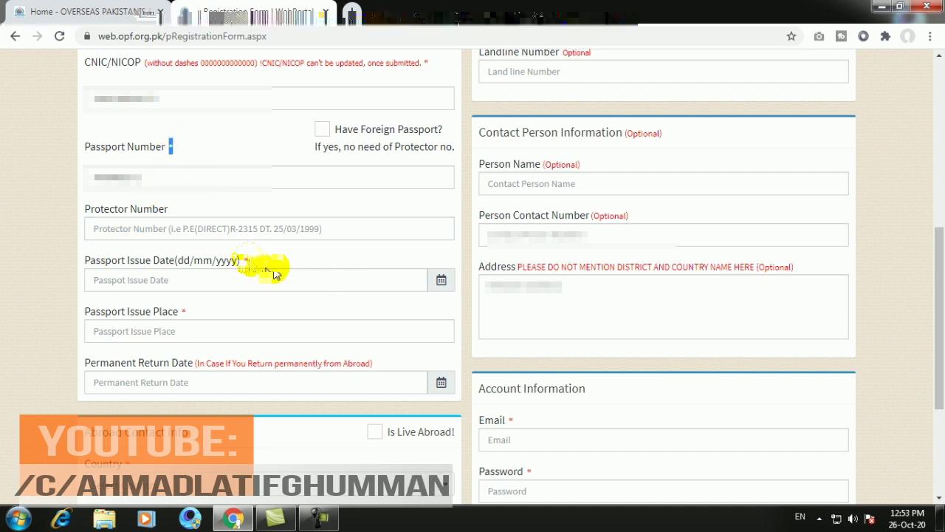
drag(274, 273, 245, 260)
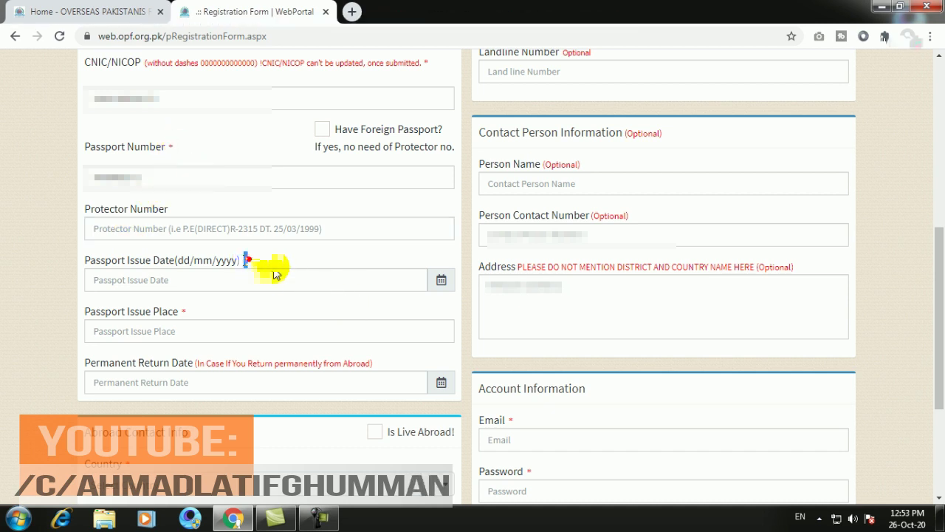
click(113, 229)
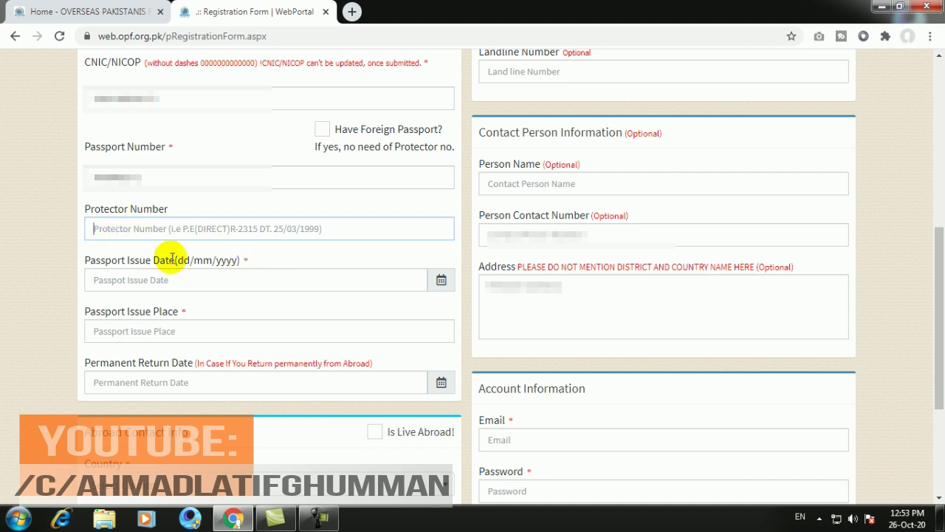
- Pick 30/03/2016 as the Passport Issue Date in the calendar
click(440, 282)
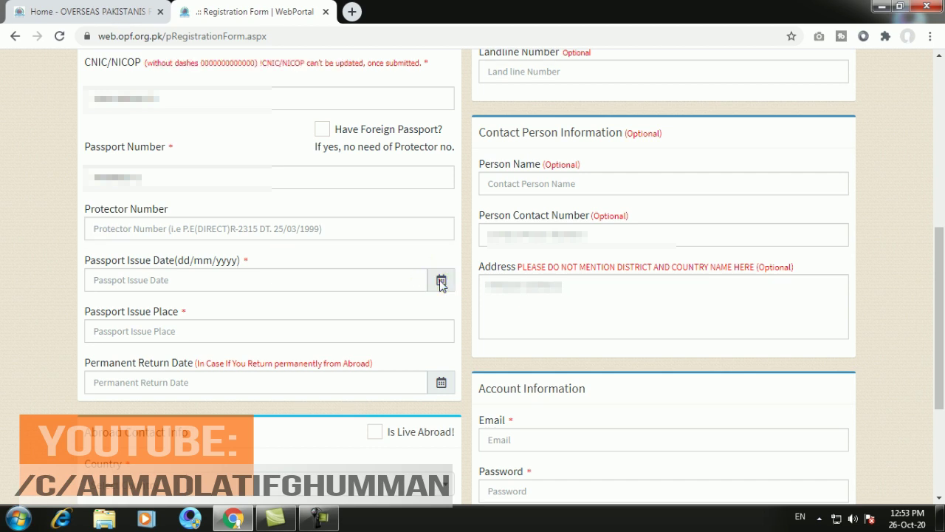
click(144, 281)
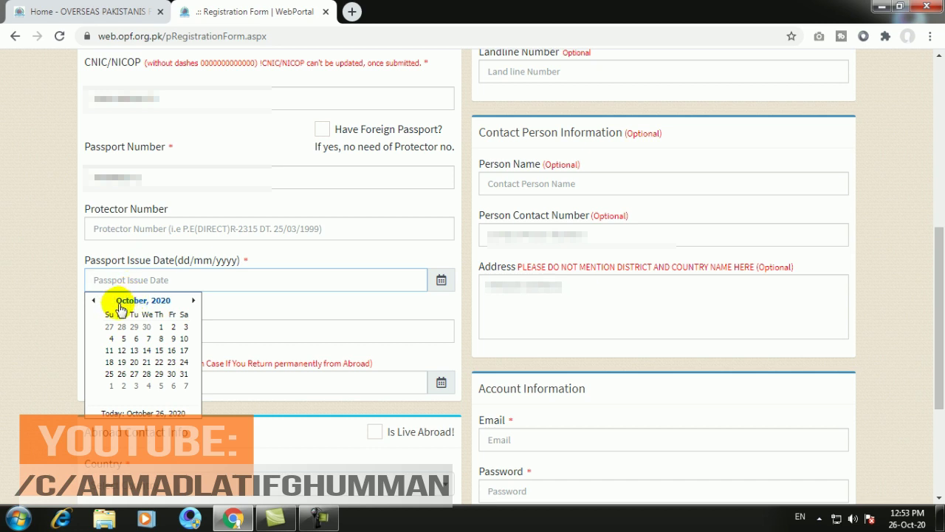
click(121, 303)
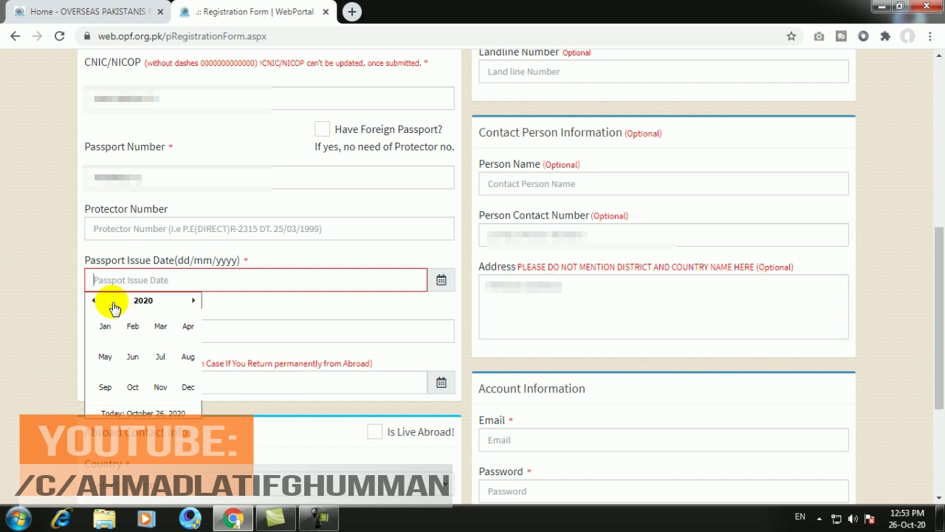
click(93, 300)
click(123, 302)
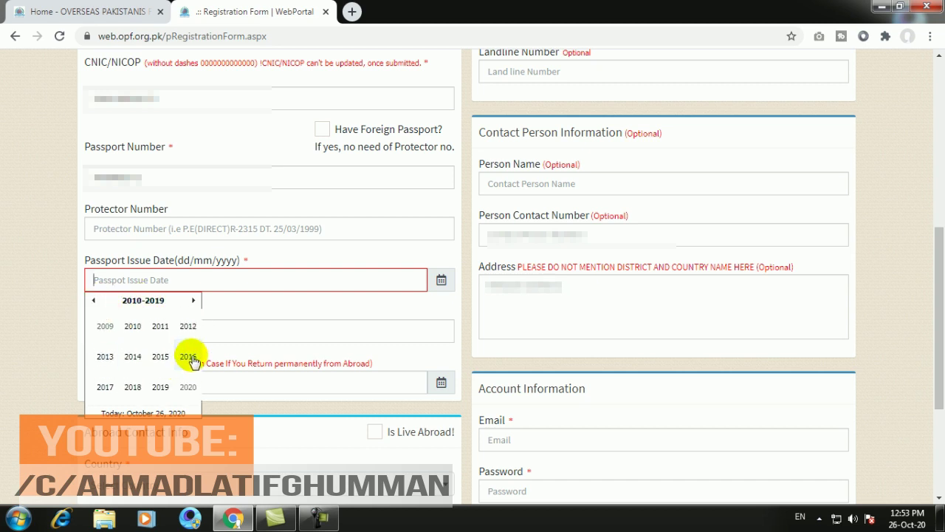
click(188, 356)
click(160, 329)
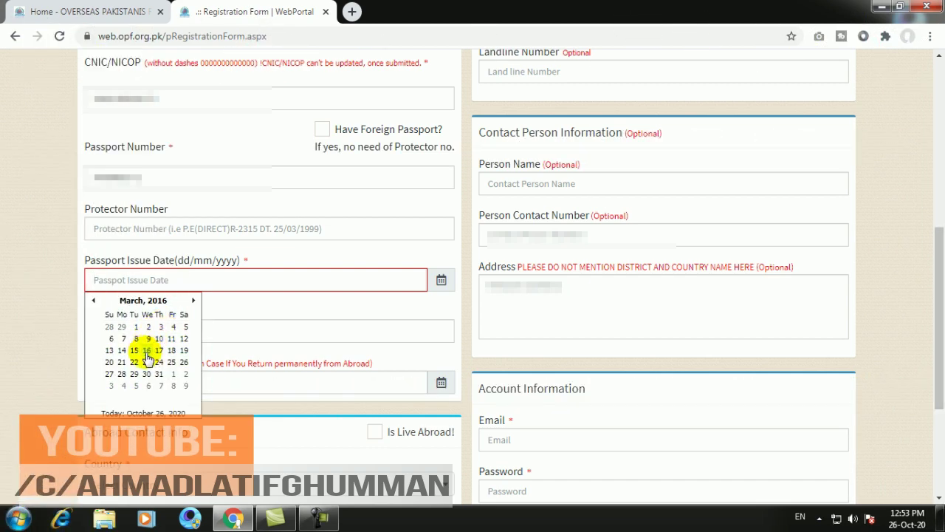
click(145, 374)
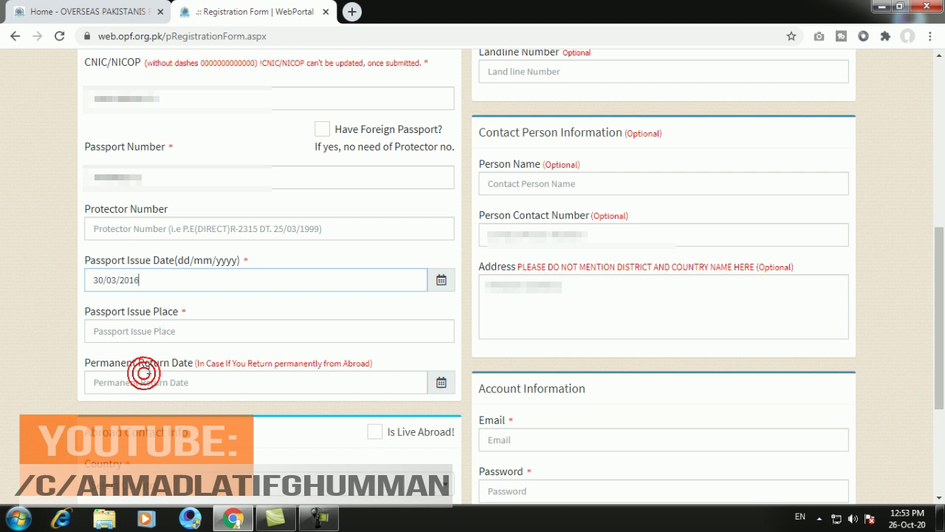
click(141, 333)
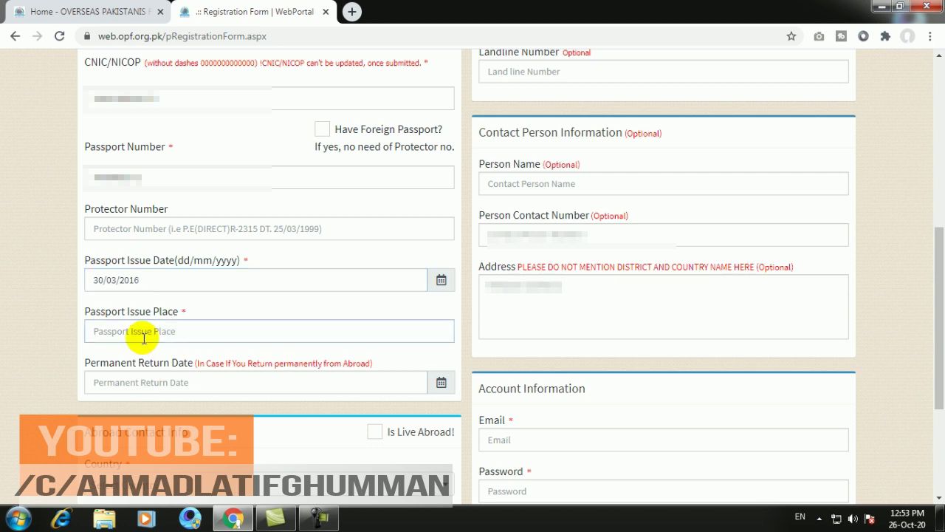
- Enter GUJRANWALA as Passport Issue Place and leave Permanent Return Date empty
text(gUJR)
key(BackSpace)
key(BackSpace)
key(BackSpace)
key(BackSpace)
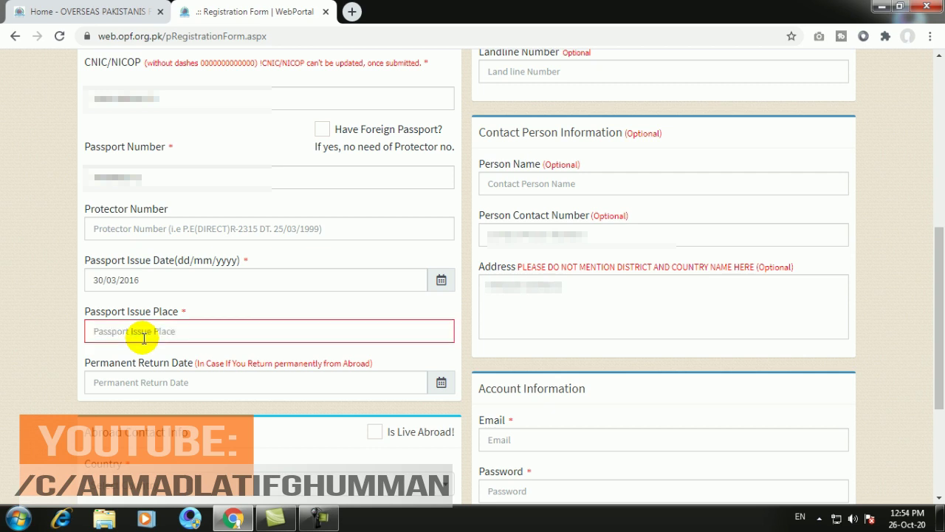
text(GUJRANWALA)
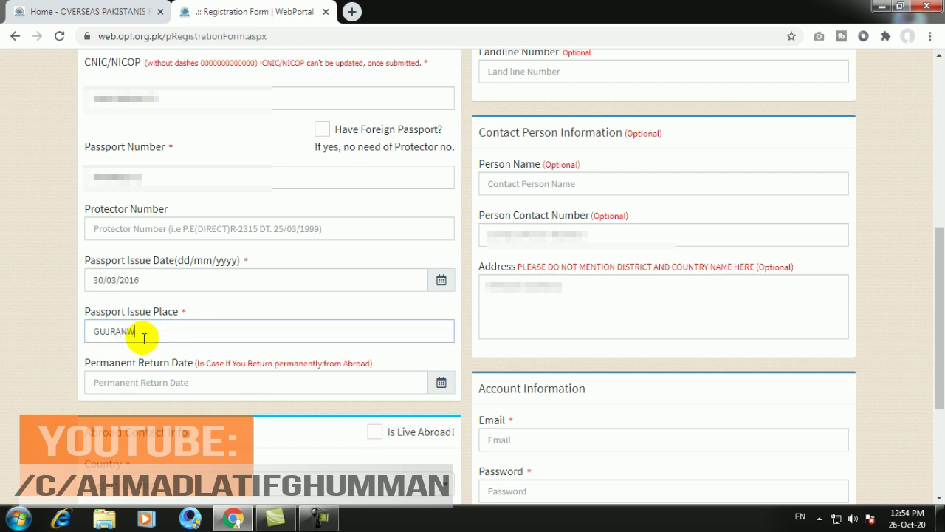
click(146, 381)
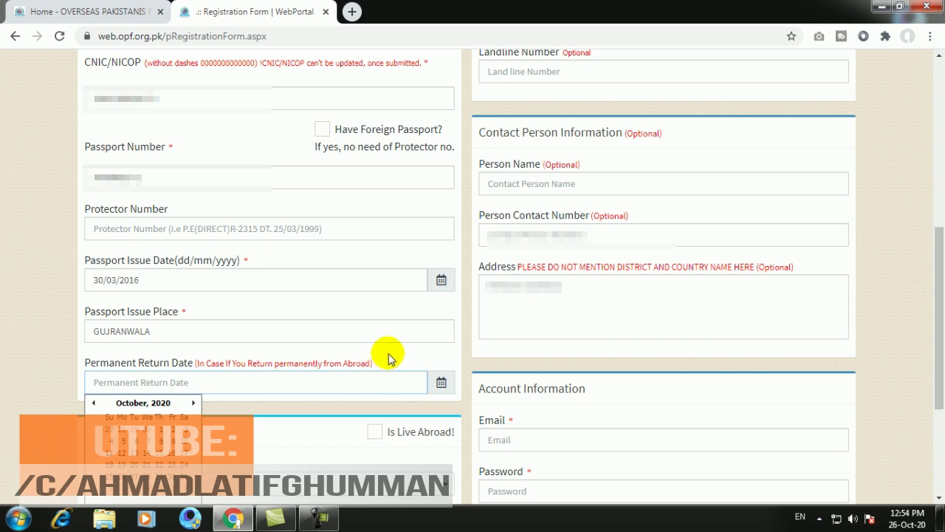
click(385, 359)
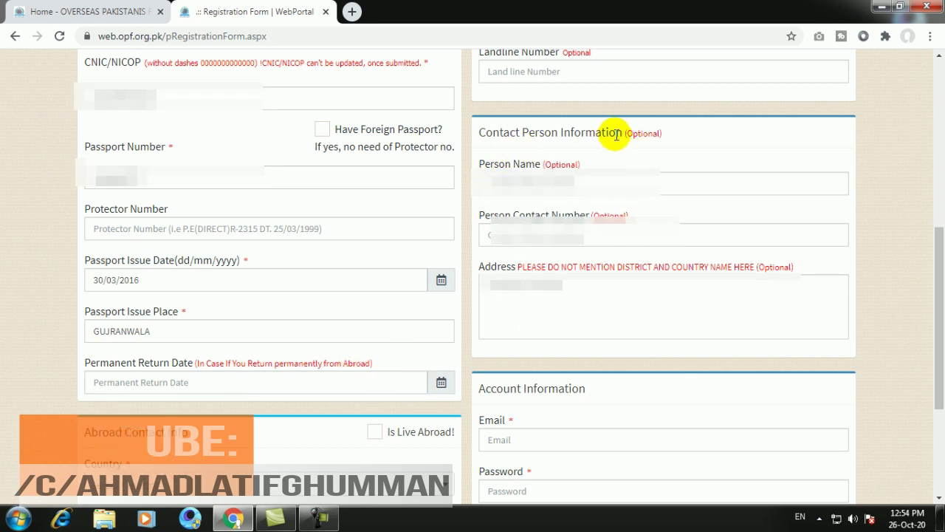
- Fill in the contact person's name and phone number, and paste their address
click(544, 190)
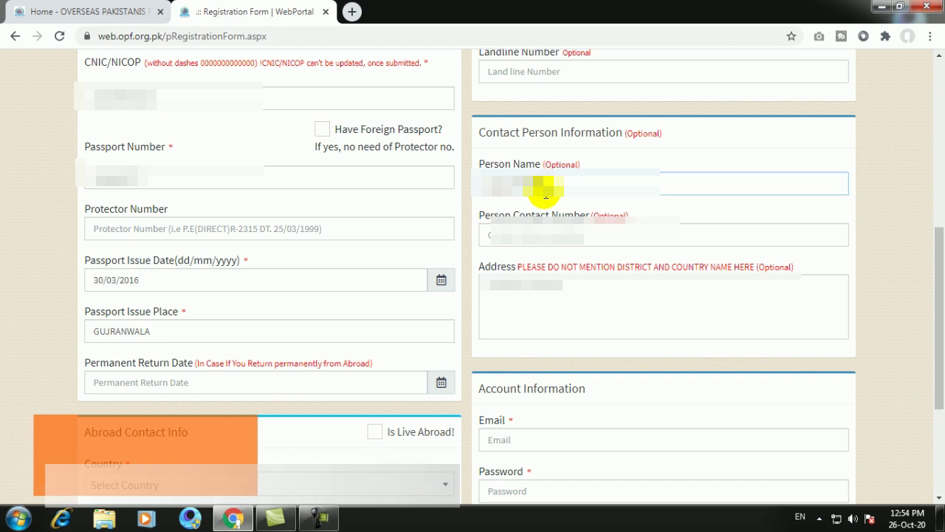
click(515, 239)
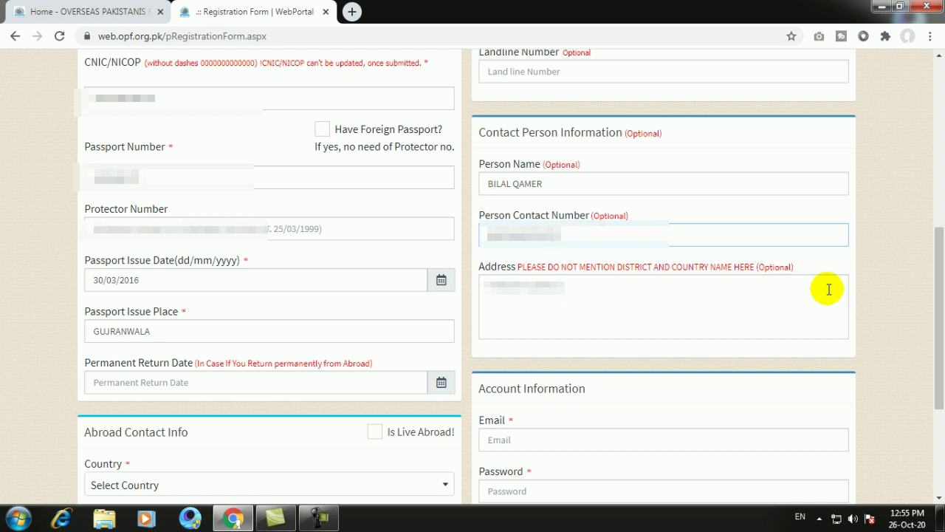
click(612, 319)
click(613, 319)
key(ctrl+v)
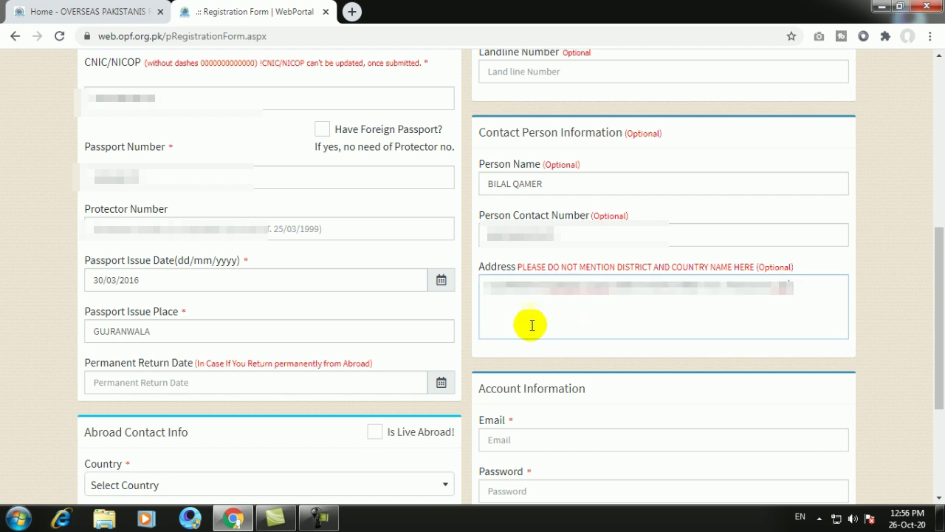
- Choose SAUDI ARABIA as abroad country, then paste the abroad address and enter the contact number
scroll(532, 325, down, 3)
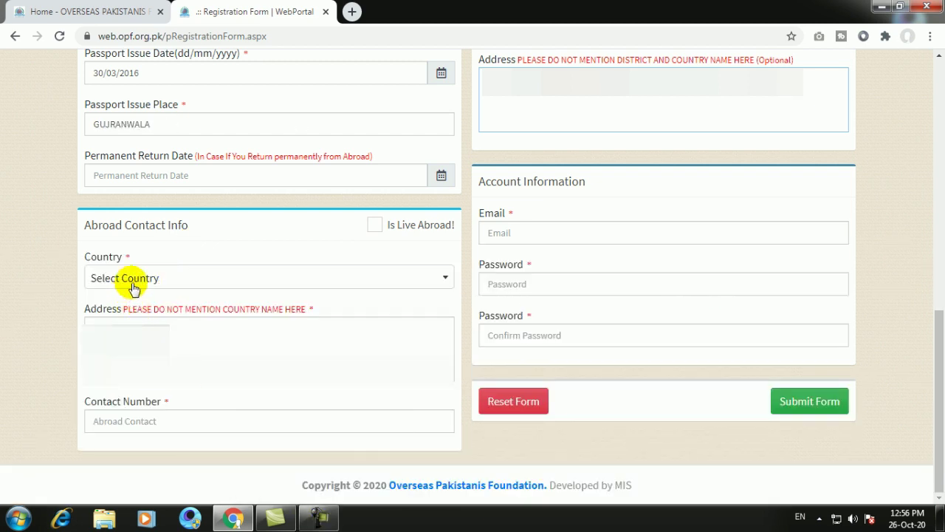
click(132, 283)
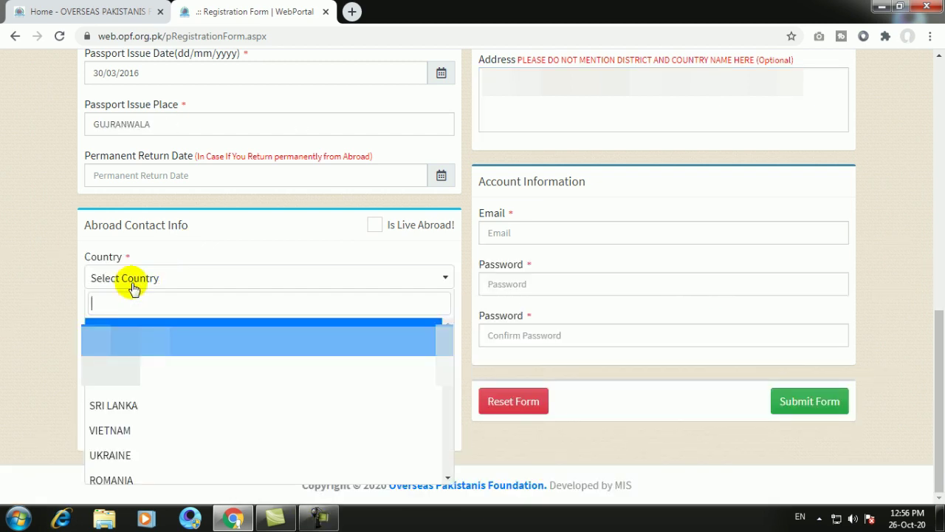
text(SAU)
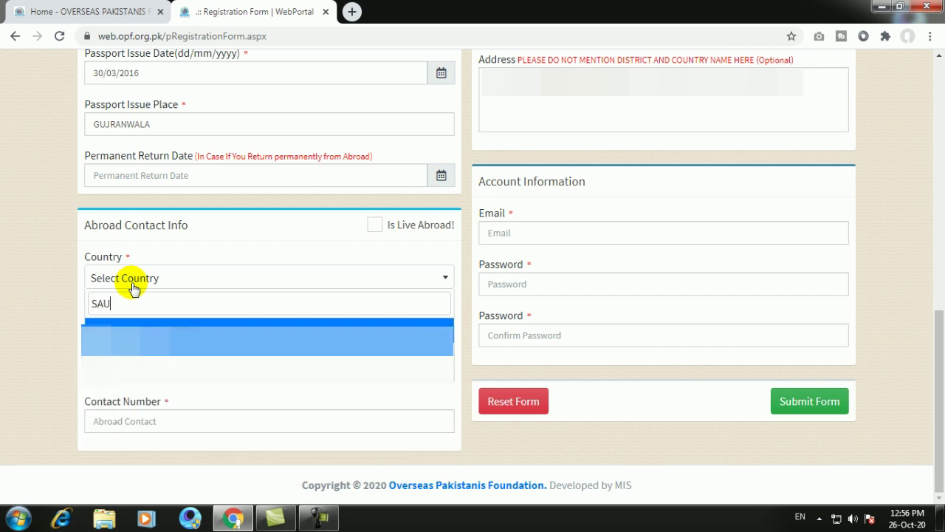
click(133, 329)
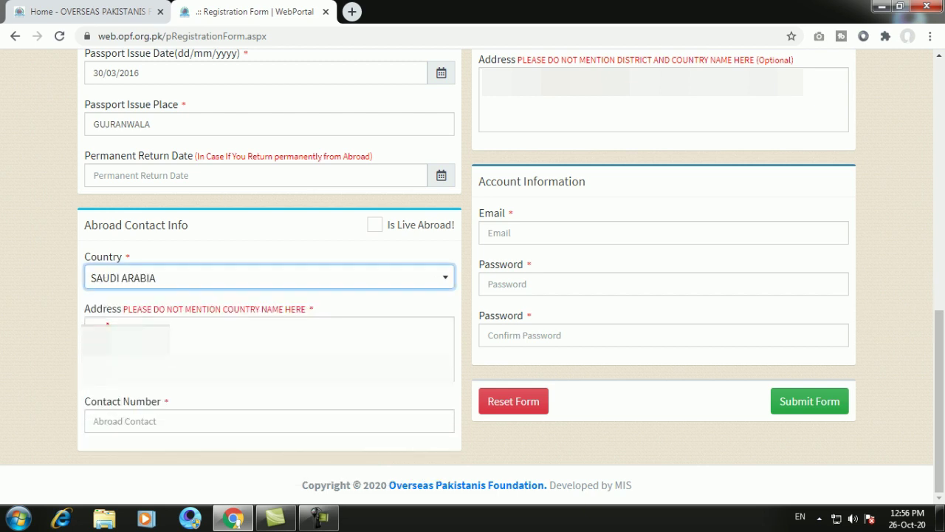
click(135, 329)
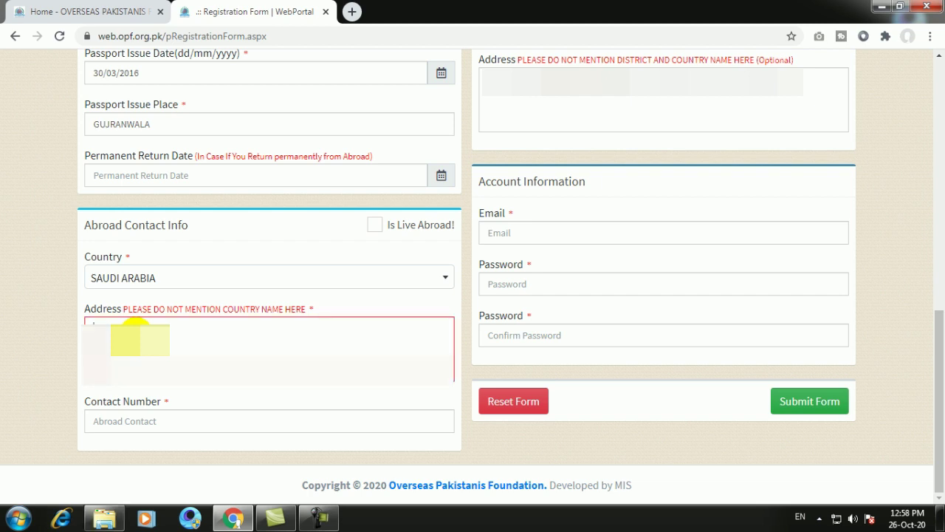
key(ctrl+v)
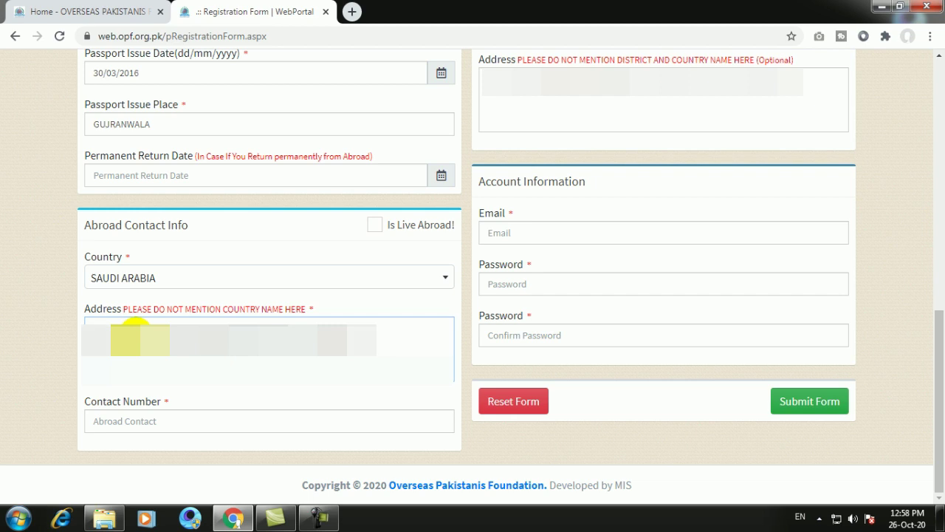
click(182, 426)
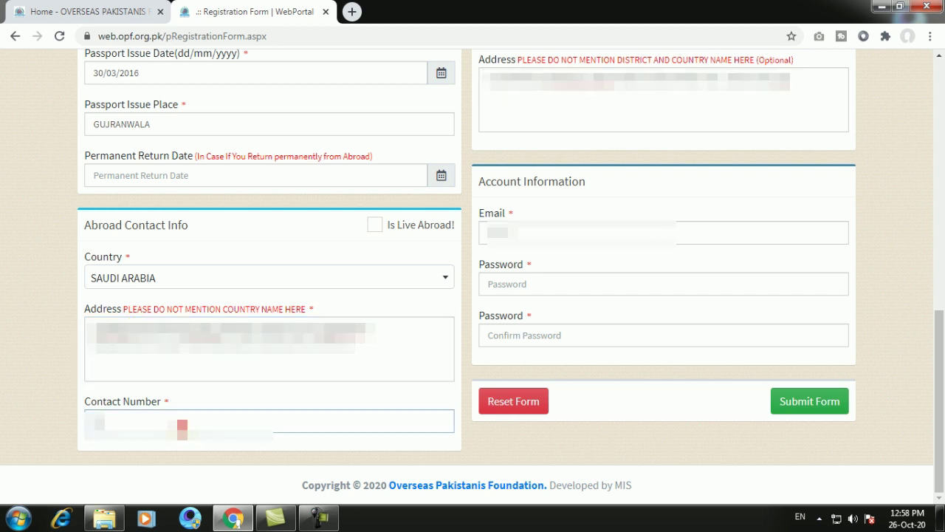
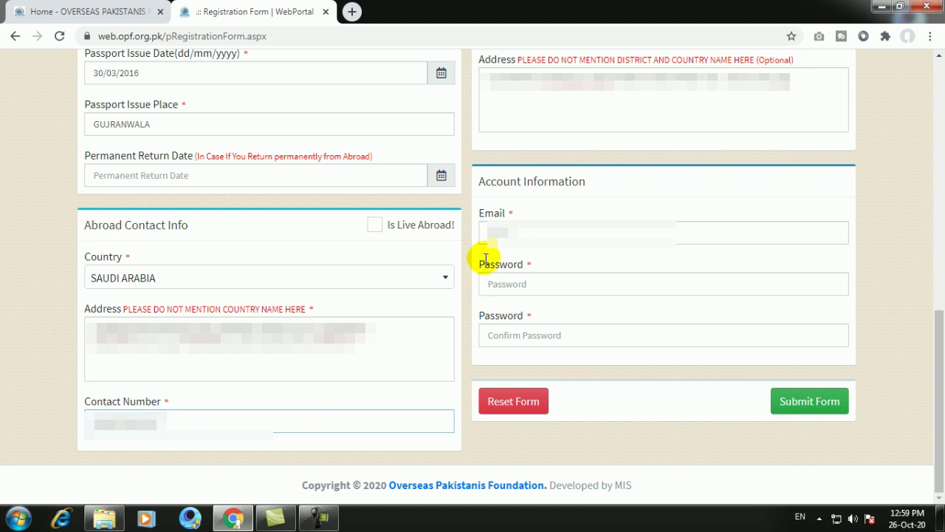
- Enter the account email address, correcting the mistyped characters
click(539, 236)
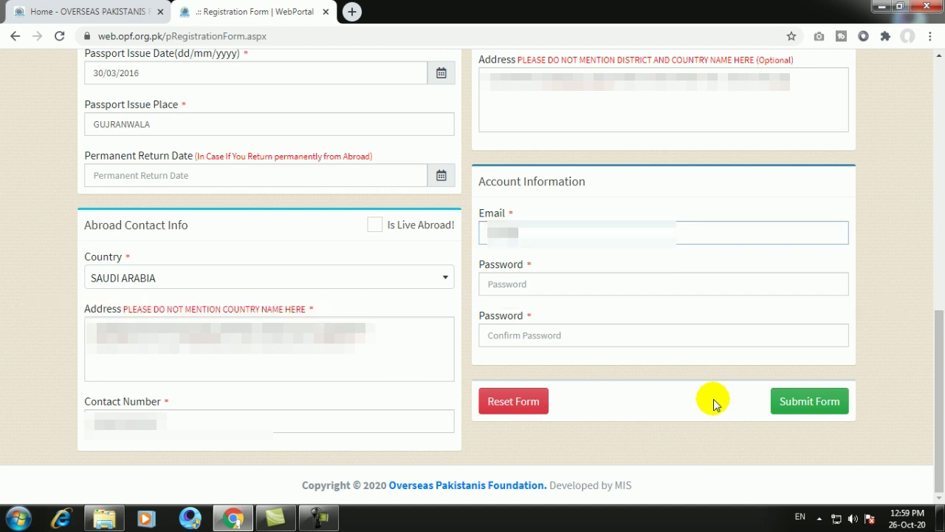
text(ab)
key(BackSpace)
key(BackSpace)
text(ma)
key(BackSpace)
key(BackSpace)
key(BackSpace)
key(BackSpace)
text(mail)
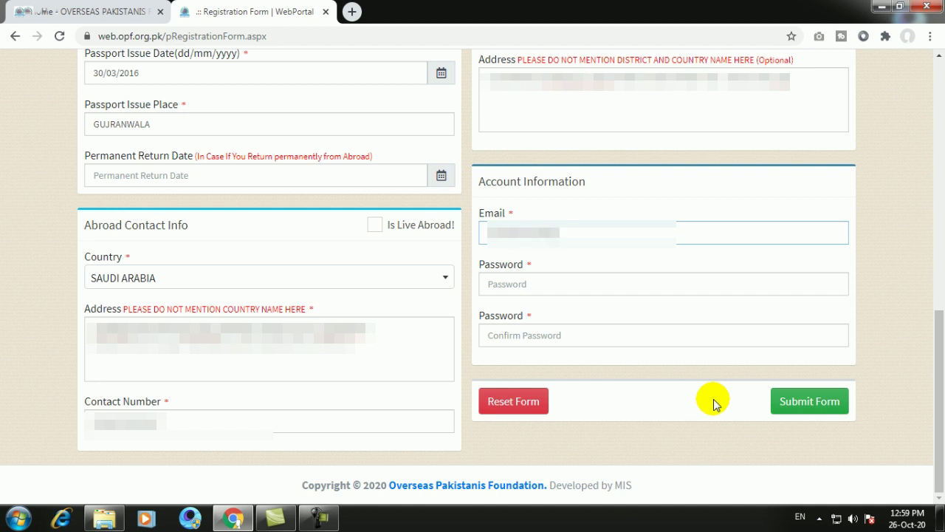
text(.com)
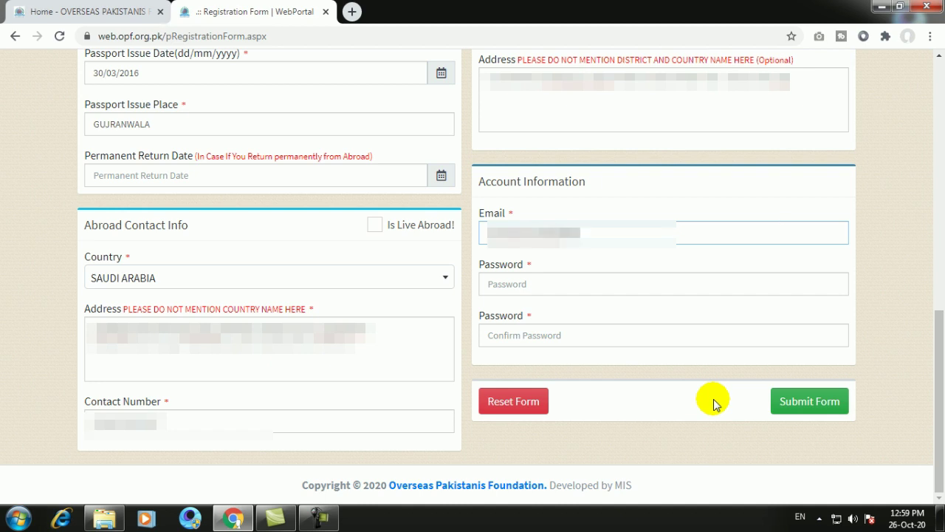
text(pk)
- Enter the account password and a matching confirmation password
key(Tab)
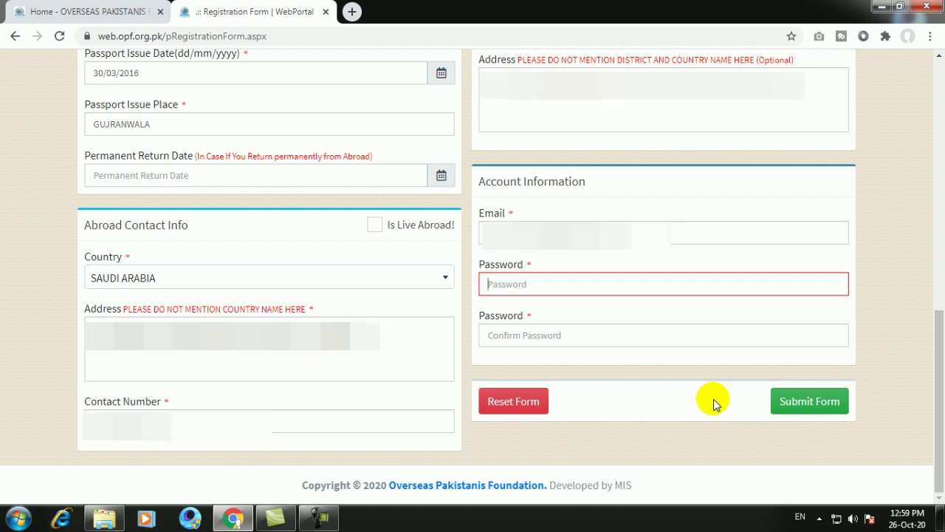
text(••••••••)
key(Tab)
text(•••)
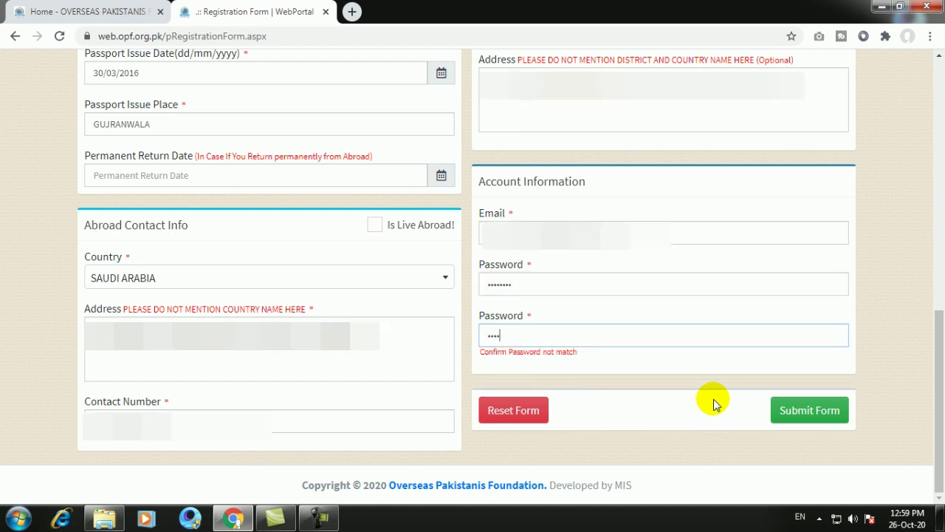
key(ctrl+a)
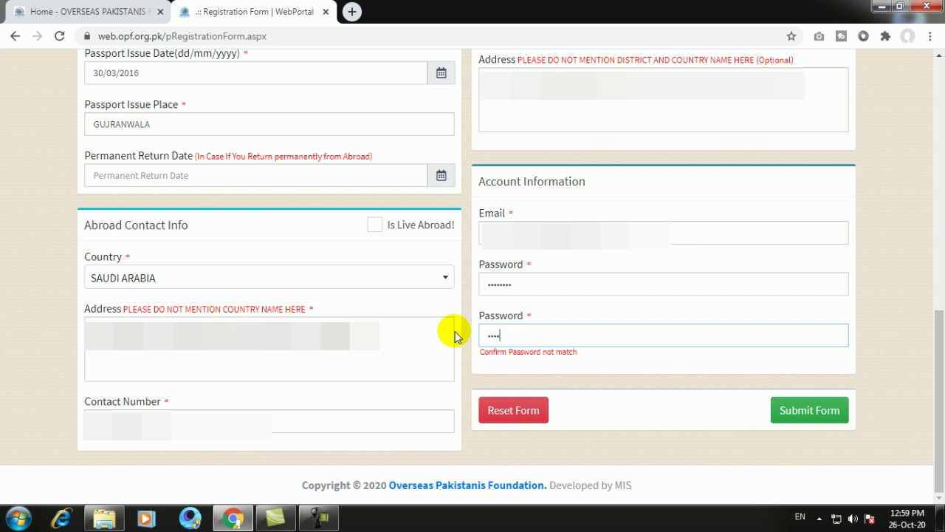
text(•)
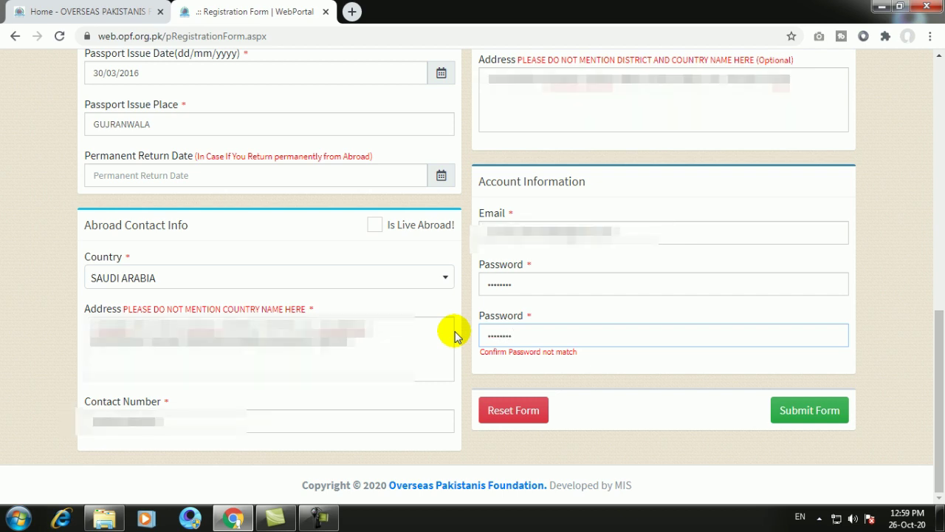
click(547, 282)
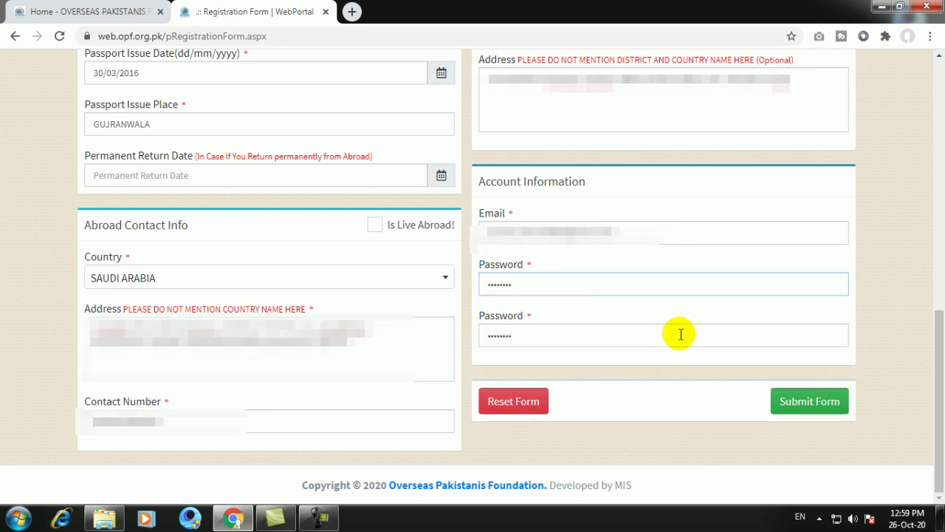
- Submit the registration form and confirm with Save
click(812, 407)
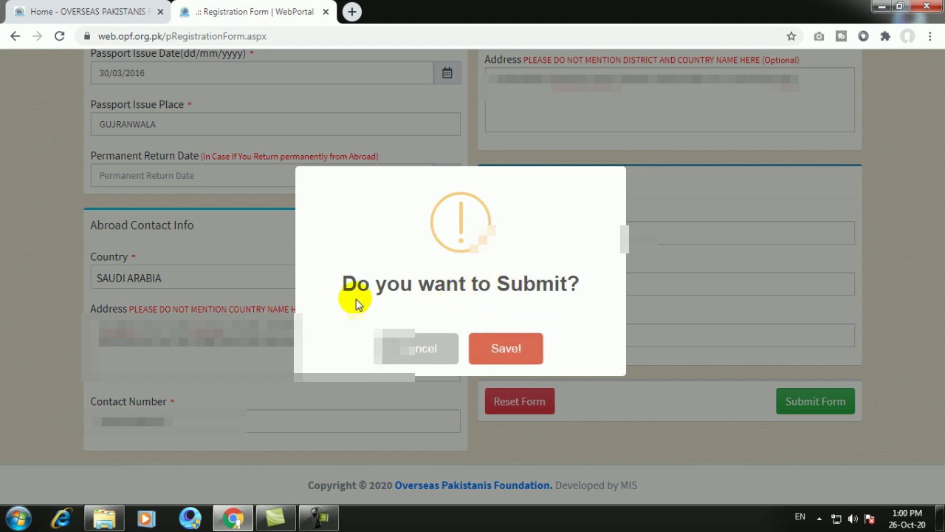
click(507, 350)
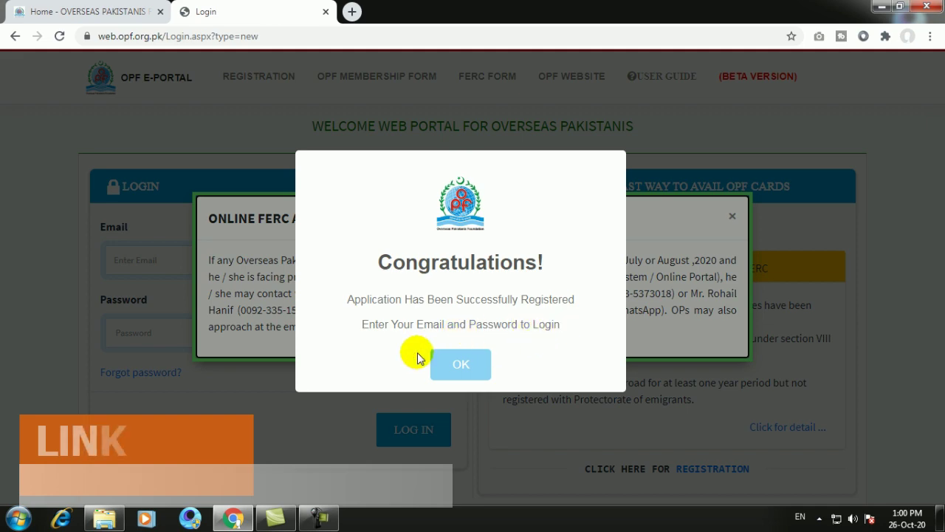
- Dismiss the success and FERC notices, then log in with the new account's email and password
click(461, 363)
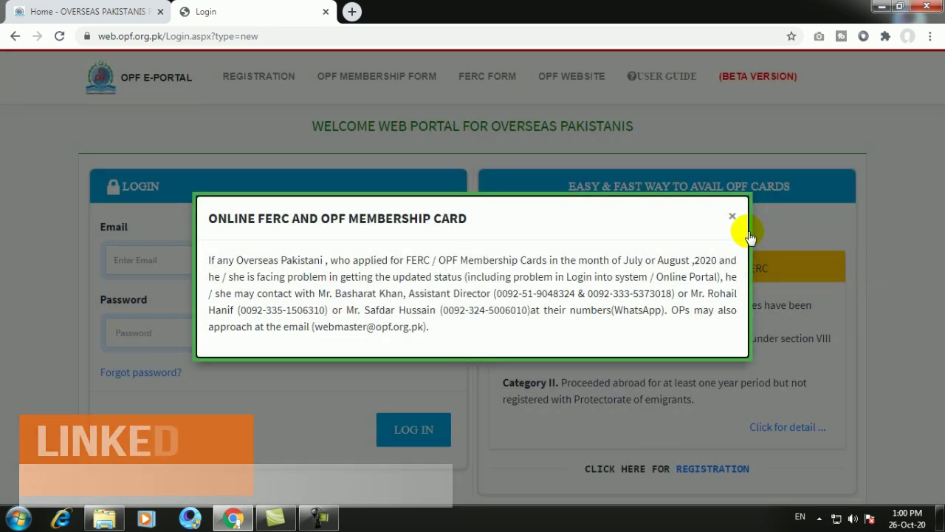
click(732, 216)
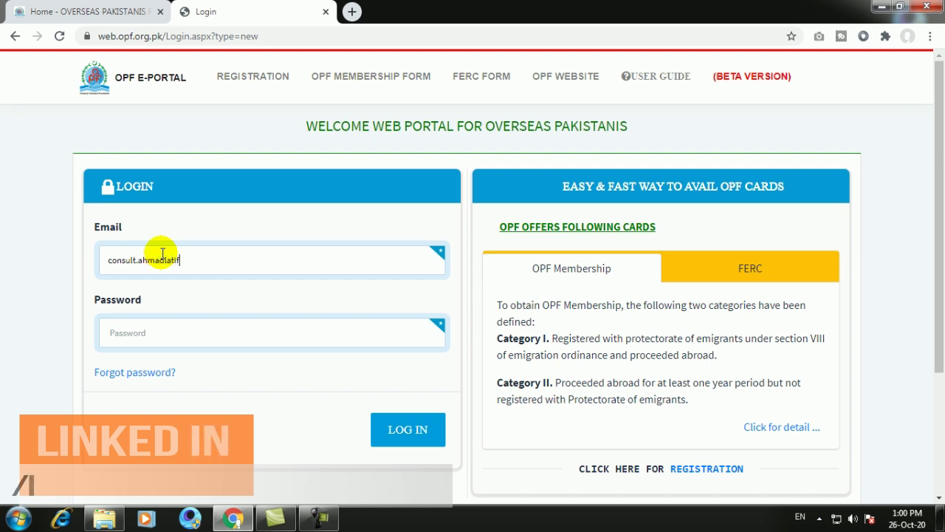
text(gmail)
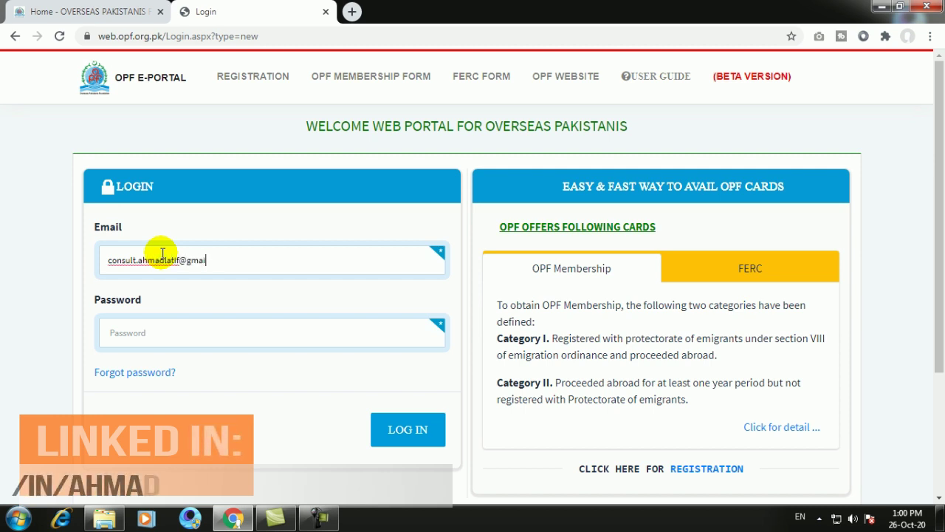
text(.com)
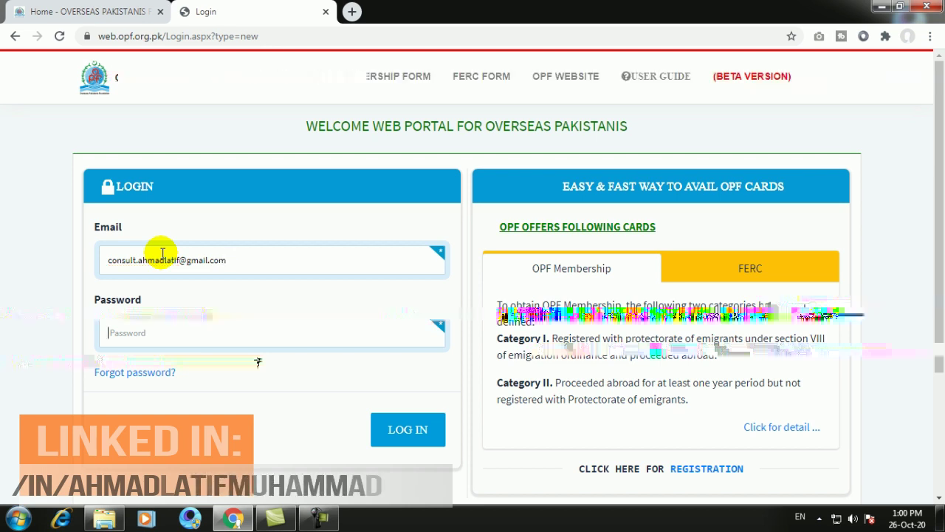
text(••)
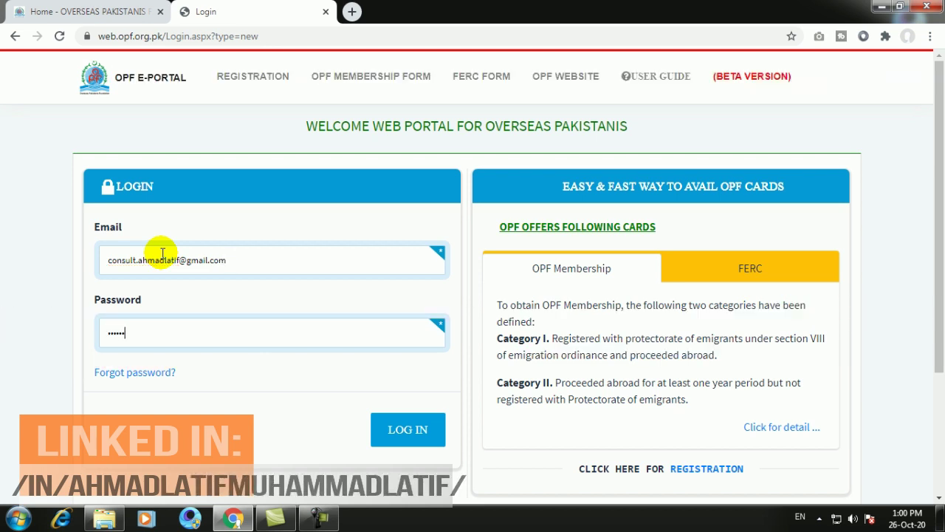
click(376, 429)
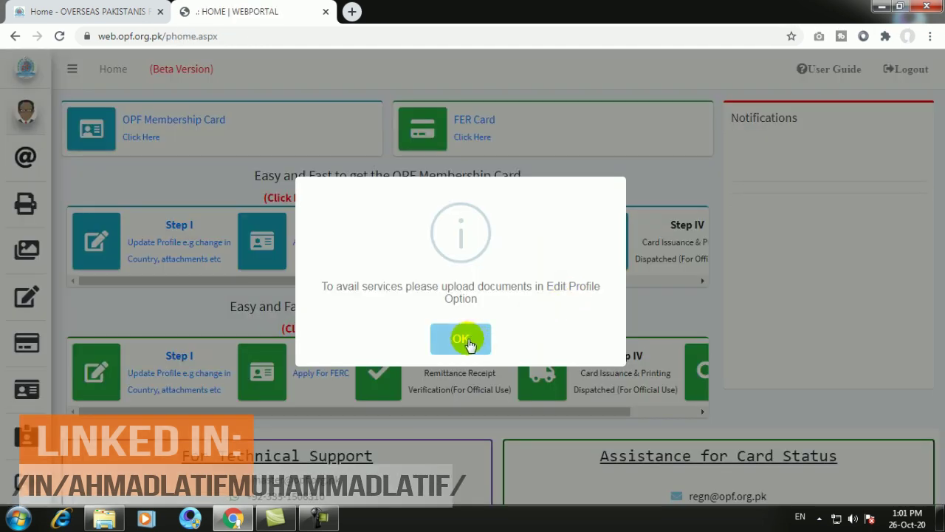
- Dismiss the upload-documents notice and start the OPF Membership Card application
click(466, 338)
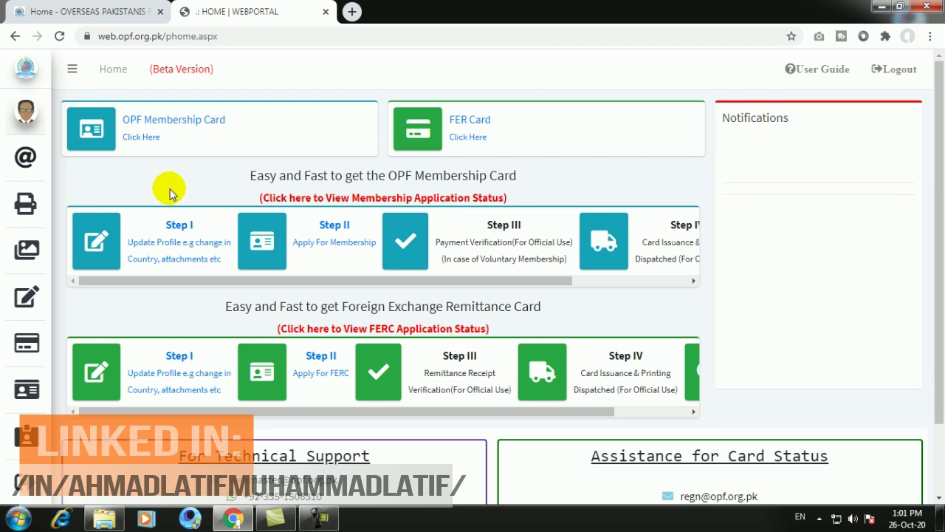
click(83, 116)
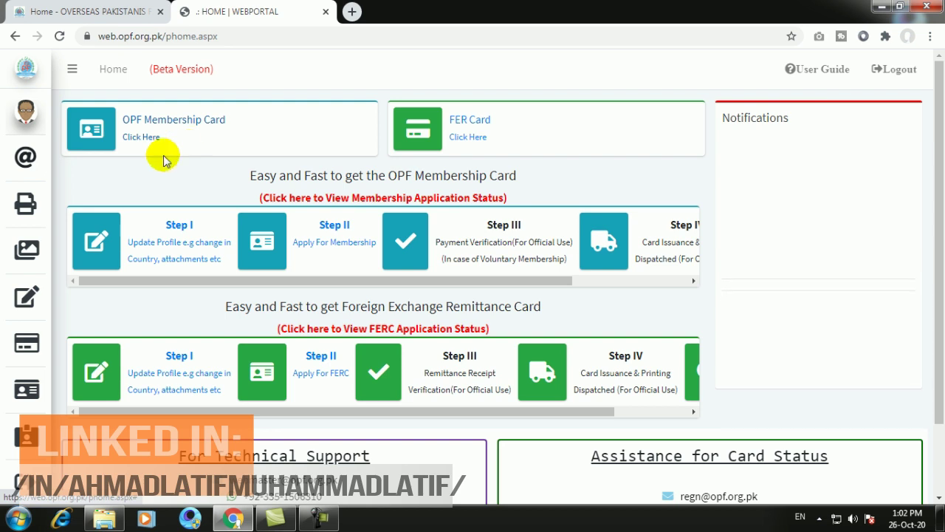
- Open OPF Membership Card services, review the passport, visa and Iqama requirements, and start Compulsory Membership
click(137, 138)
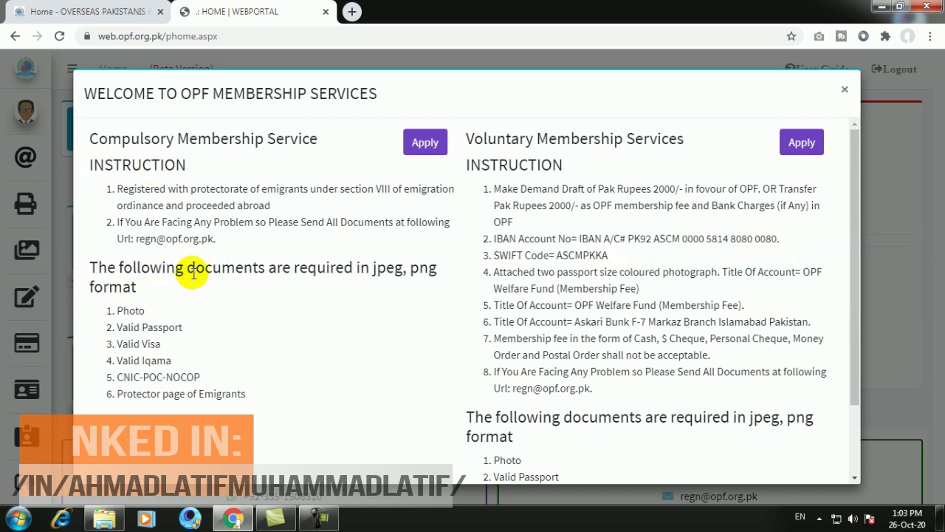
drag(123, 313, 177, 343)
click(137, 343)
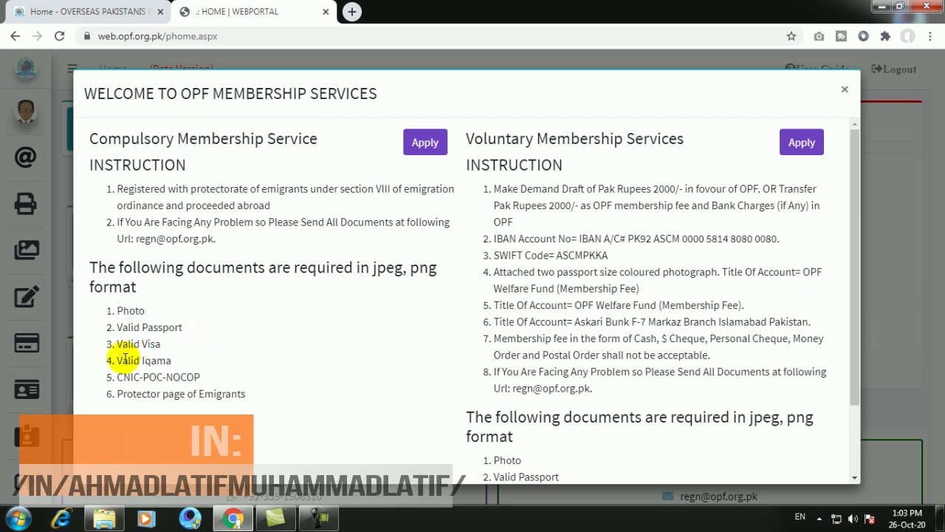
drag(124, 360, 205, 395)
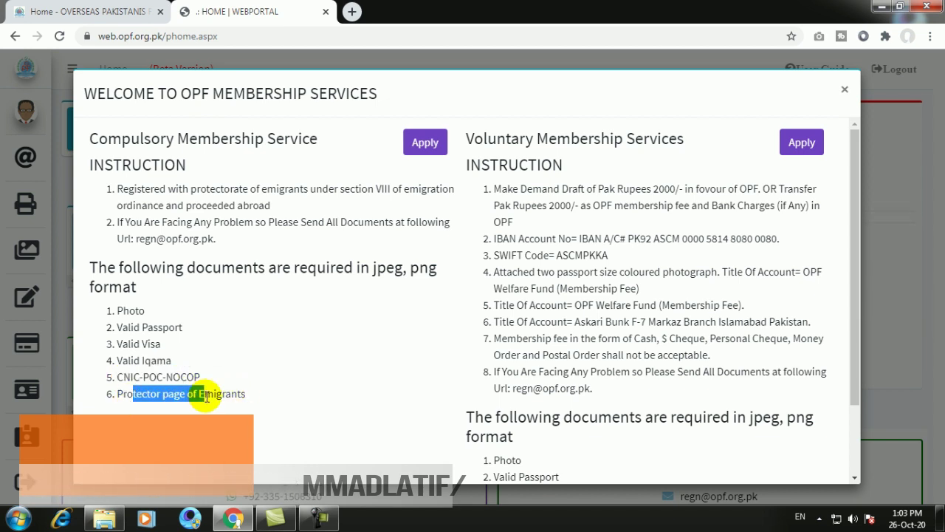
click(415, 151)
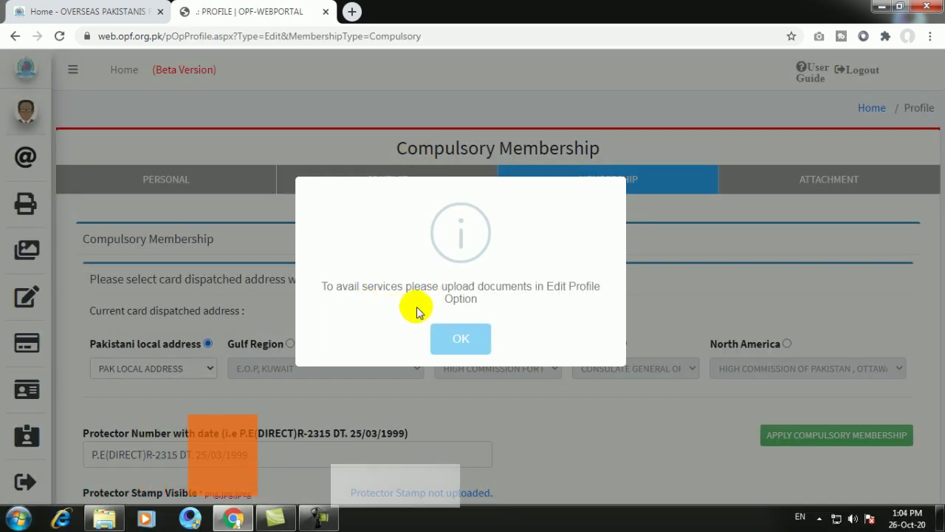
click(465, 344)
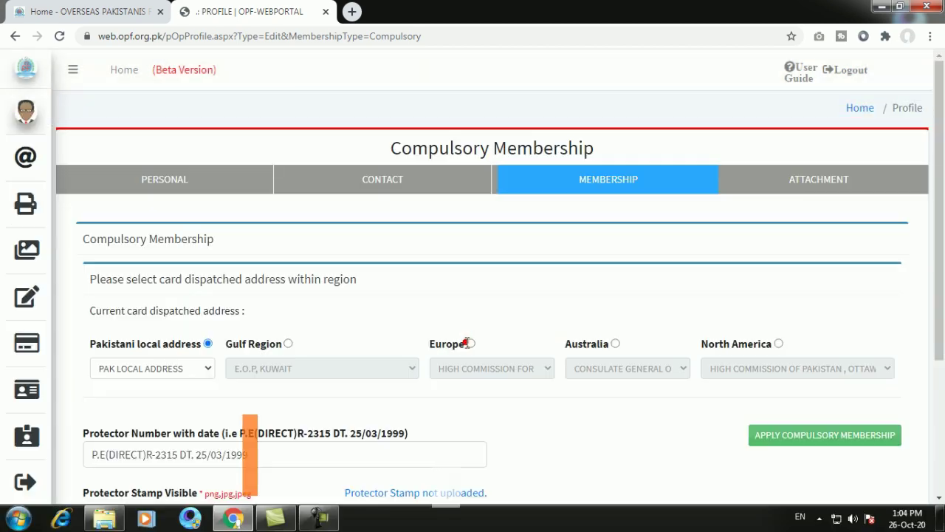
scroll(243, 259, down, 2)
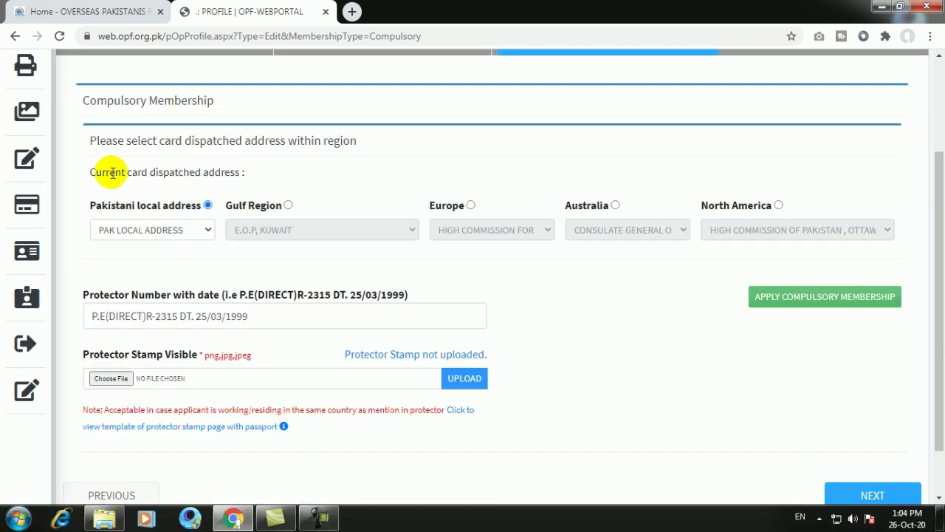
drag(93, 140, 357, 140)
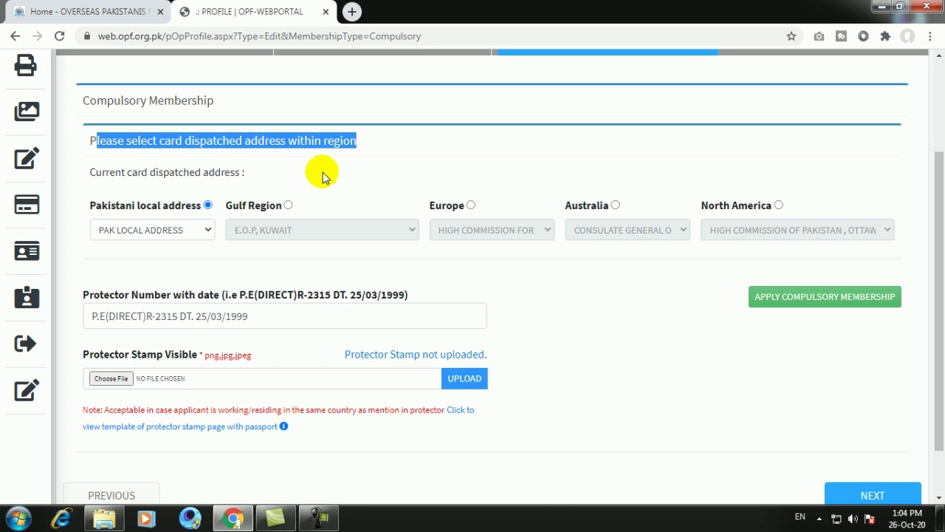
click(289, 206)
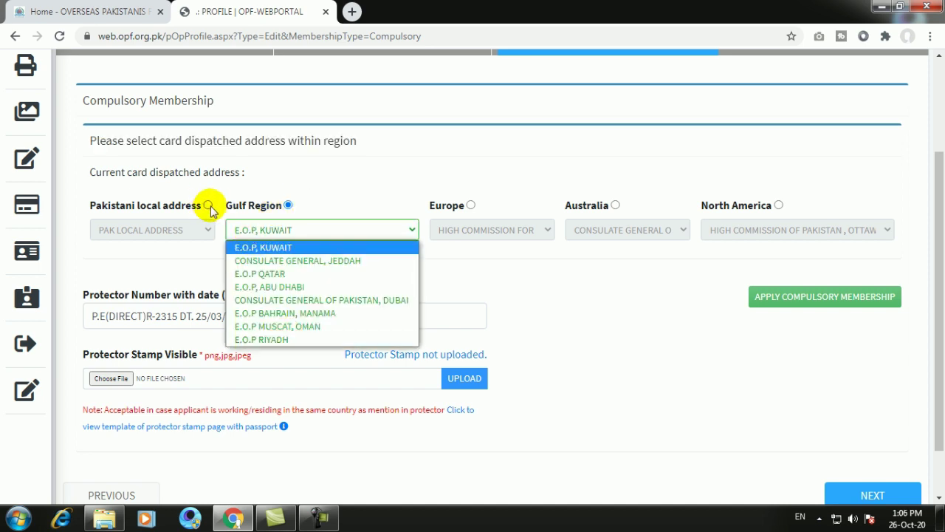
click(208, 206)
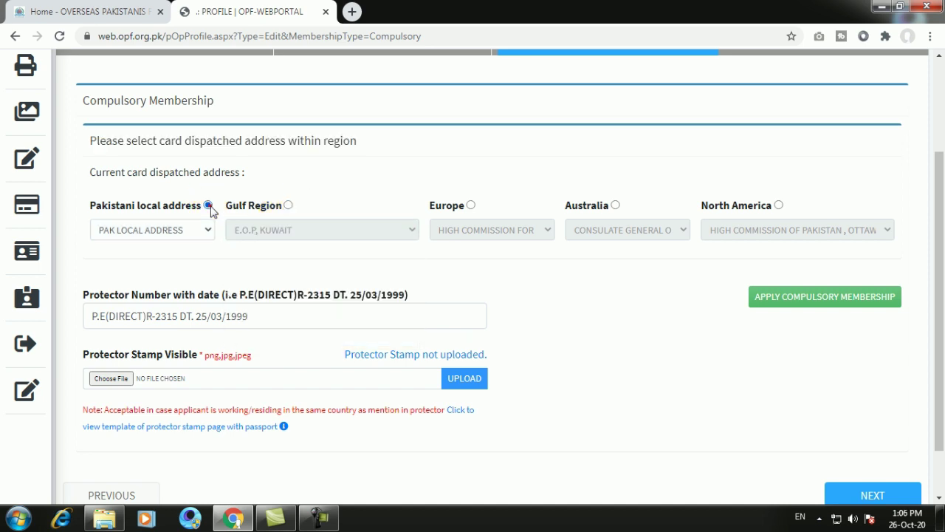
click(210, 209)
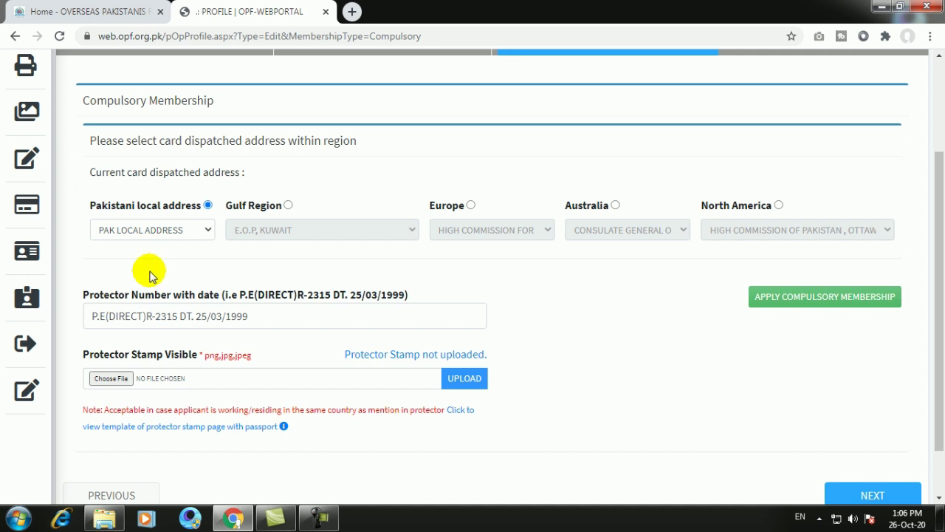
scroll(162, 268, down, 2)
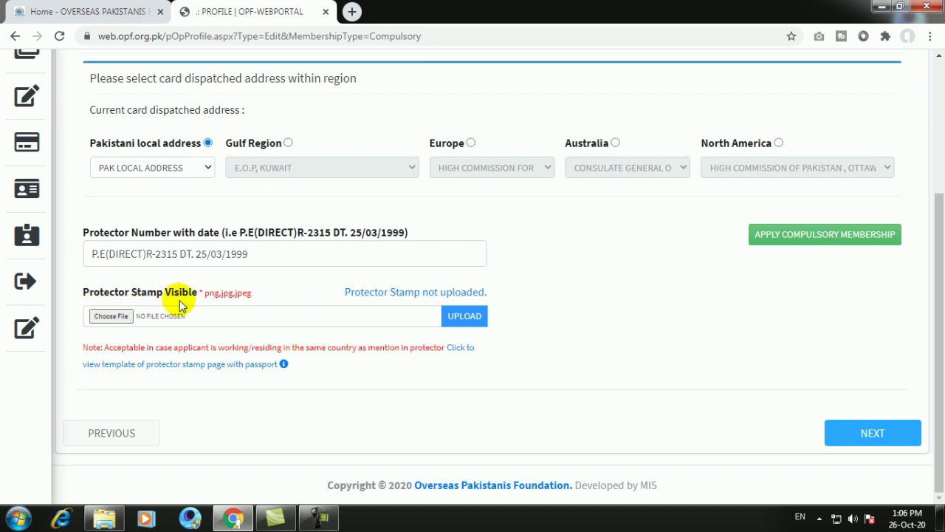
- Choose PROTECTOR.JPG from the OPF folder for the Protector Stamp Visible field
click(111, 316)
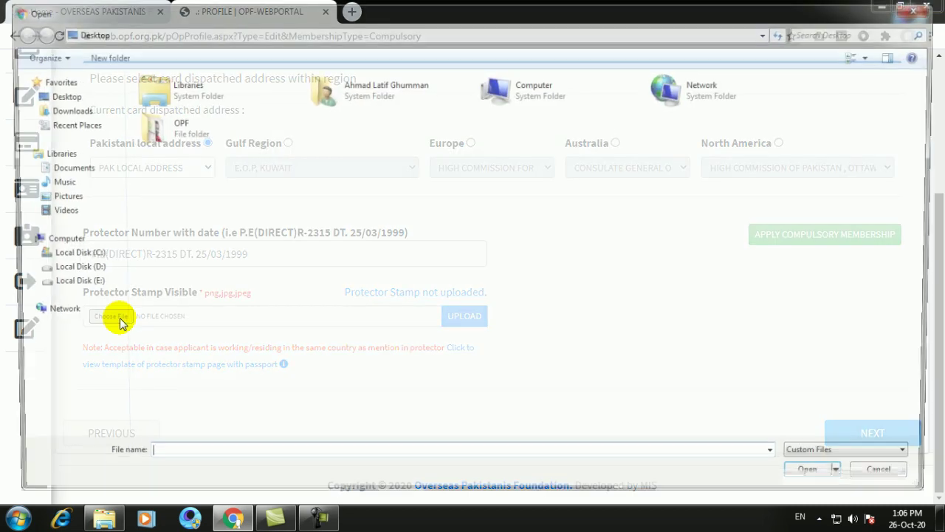
double_click(184, 137)
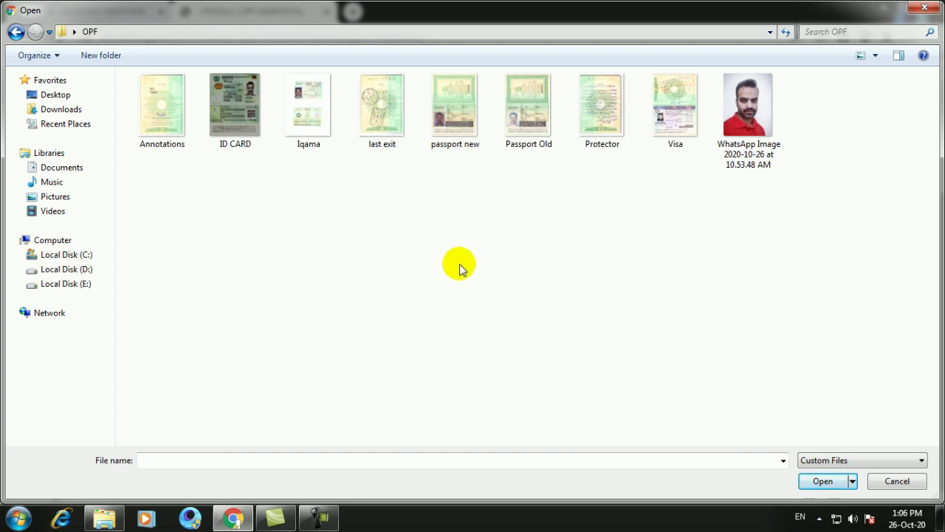
double_click(600, 120)
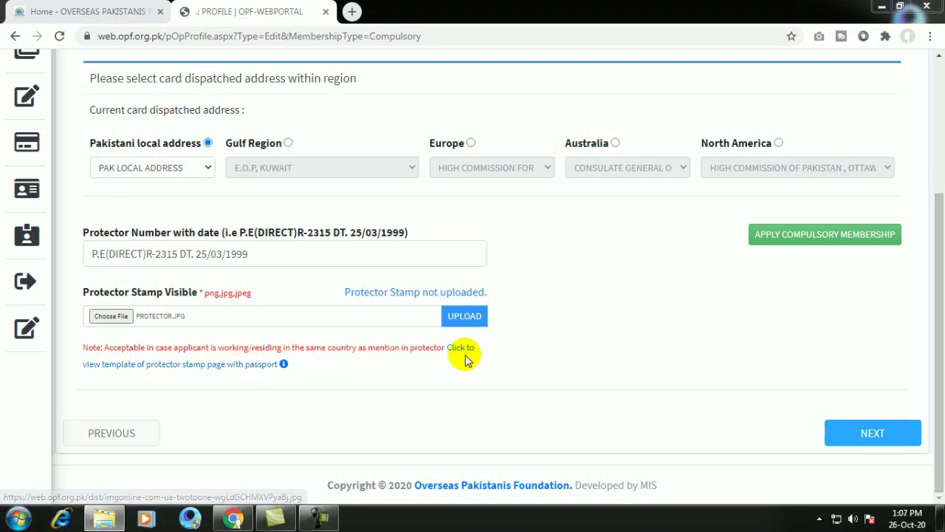
- Upload the protector stamp image and open its Protector Stamp Page preview
click(464, 318)
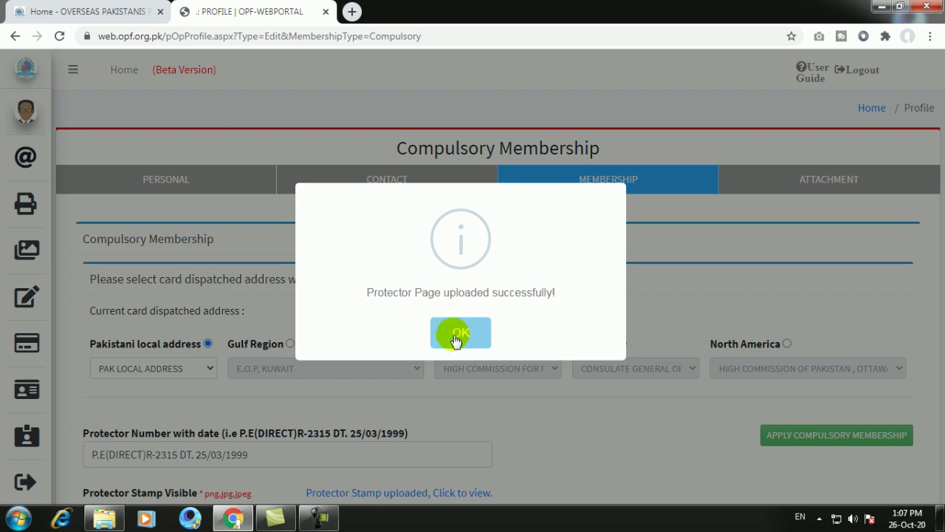
click(456, 337)
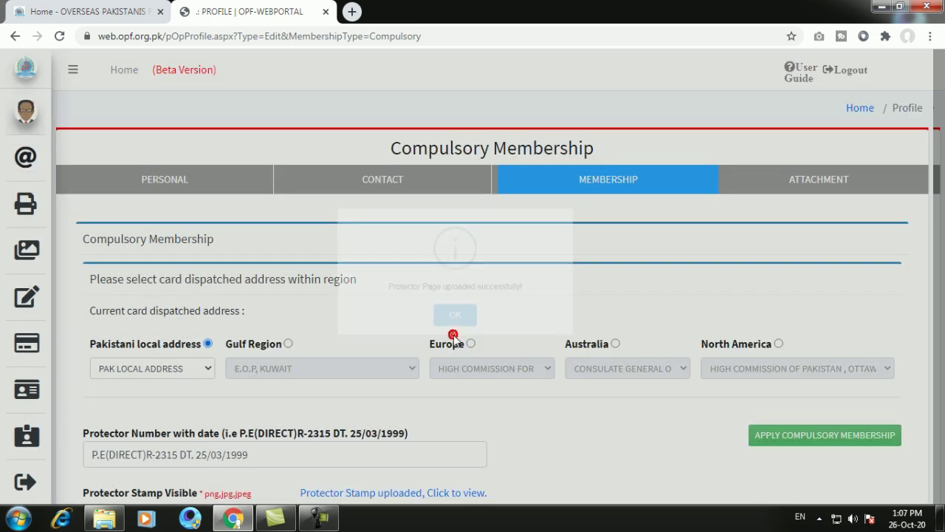
scroll(454, 337, down, 3)
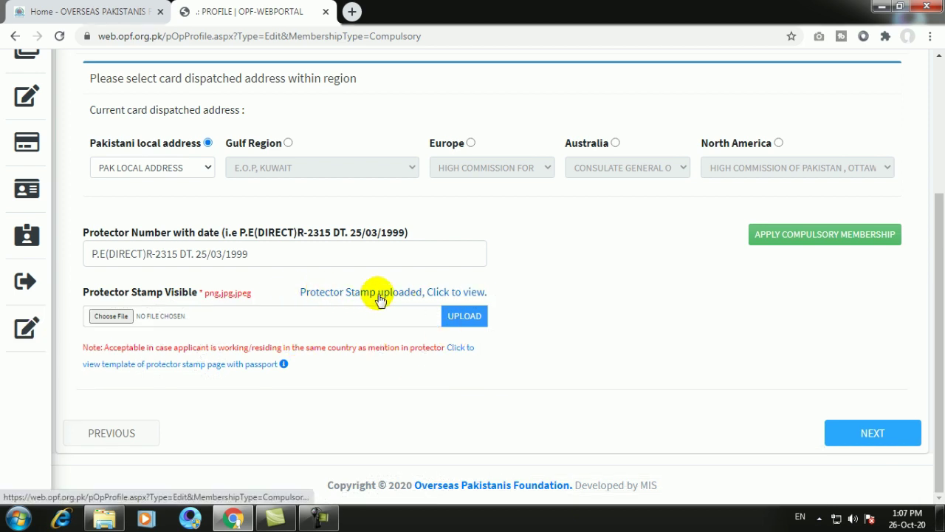
click(454, 294)
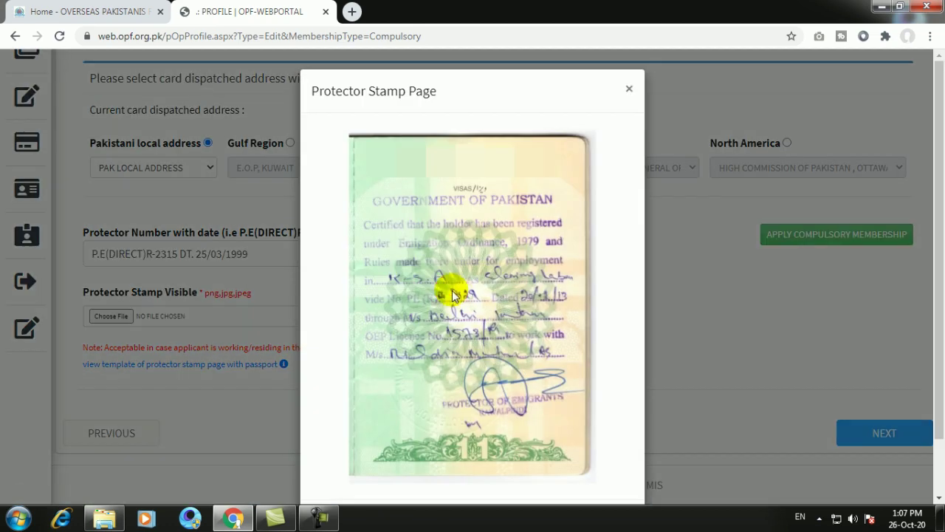
- Close the preview, move to the Attachment section, and upload the applicant's photo as the picture
click(628, 88)
click(850, 439)
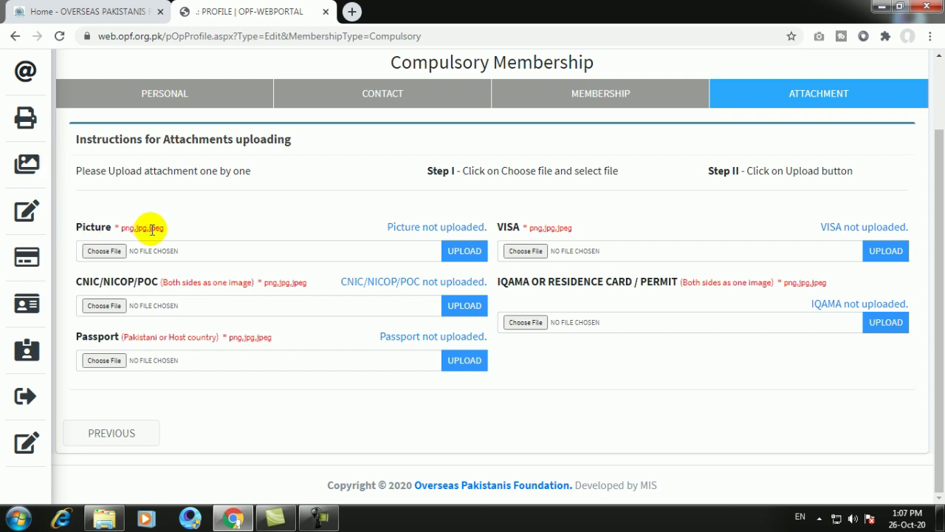
click(458, 256)
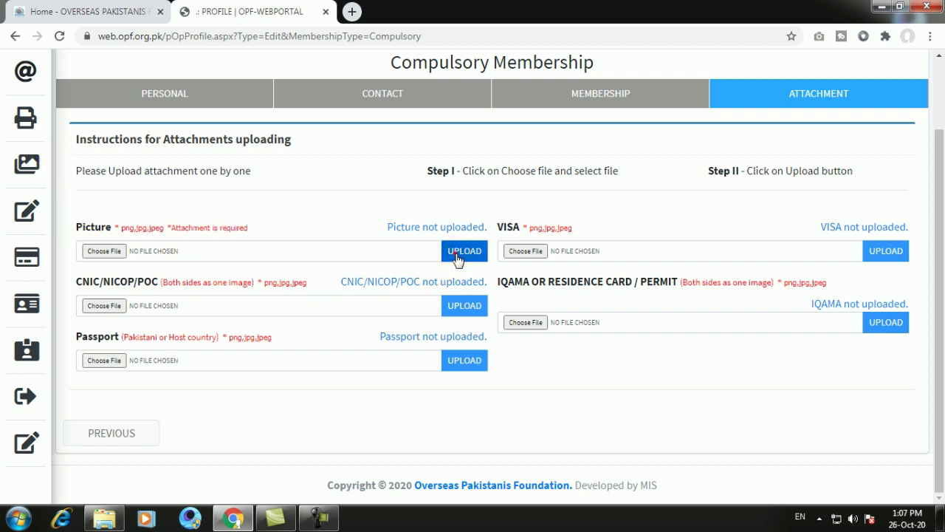
click(105, 253)
click(731, 140)
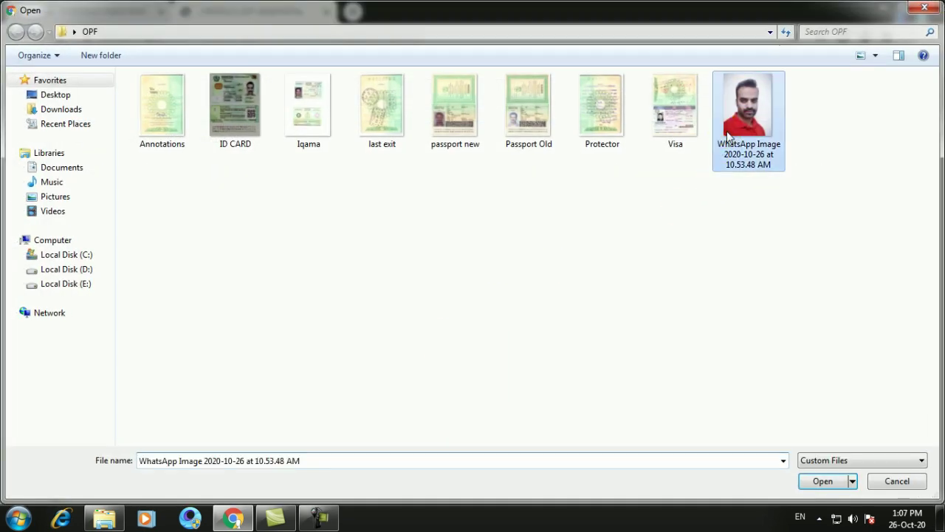
double_click(727, 137)
click(462, 254)
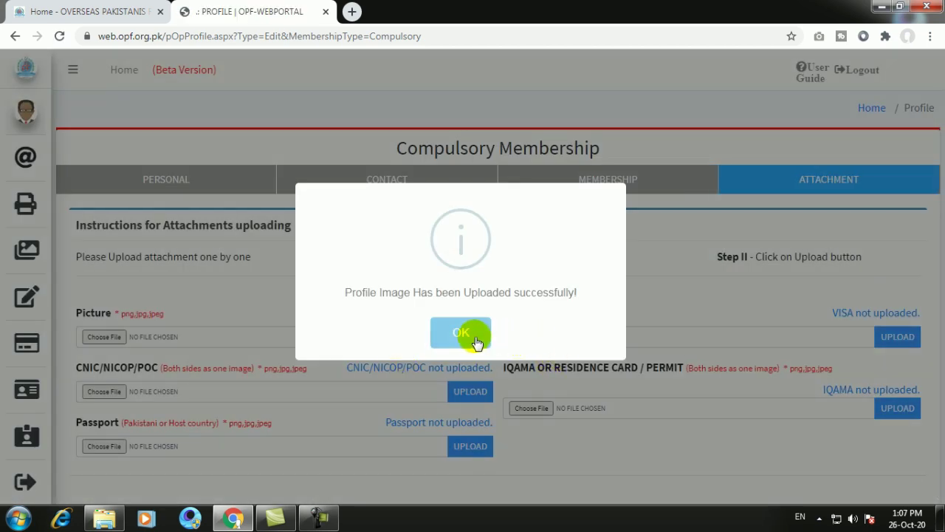
click(460, 333)
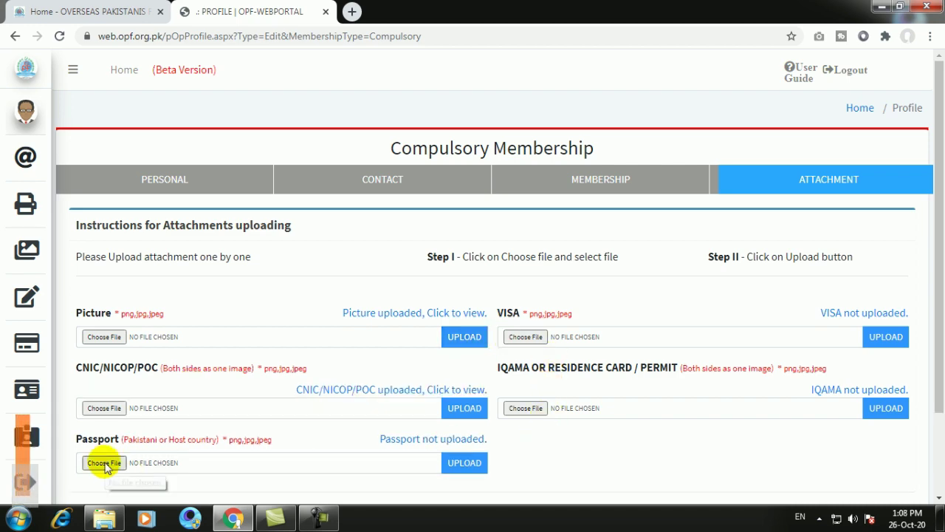
- Upload the passport new image as the Passport attachment
click(104, 462)
double_click(454, 107)
click(464, 462)
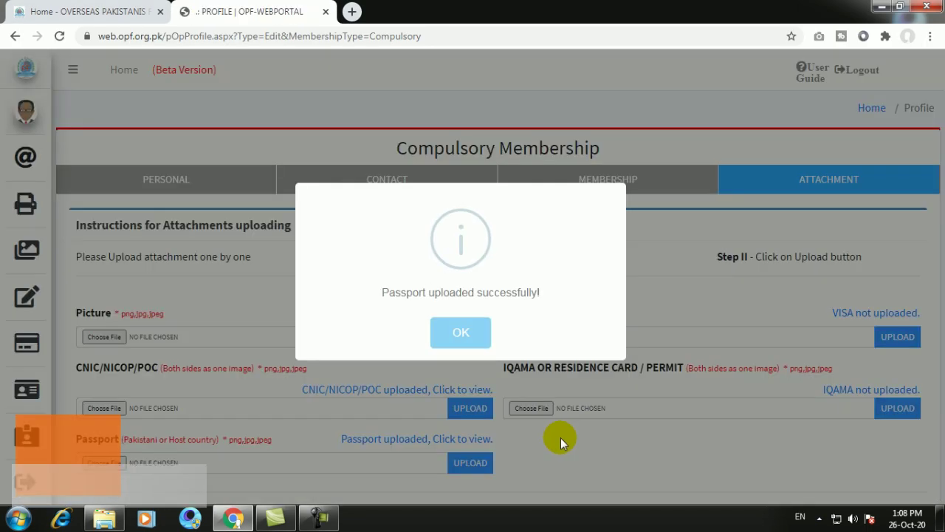
click(472, 333)
- Upload the Visa image as the VISA attachment
click(524, 336)
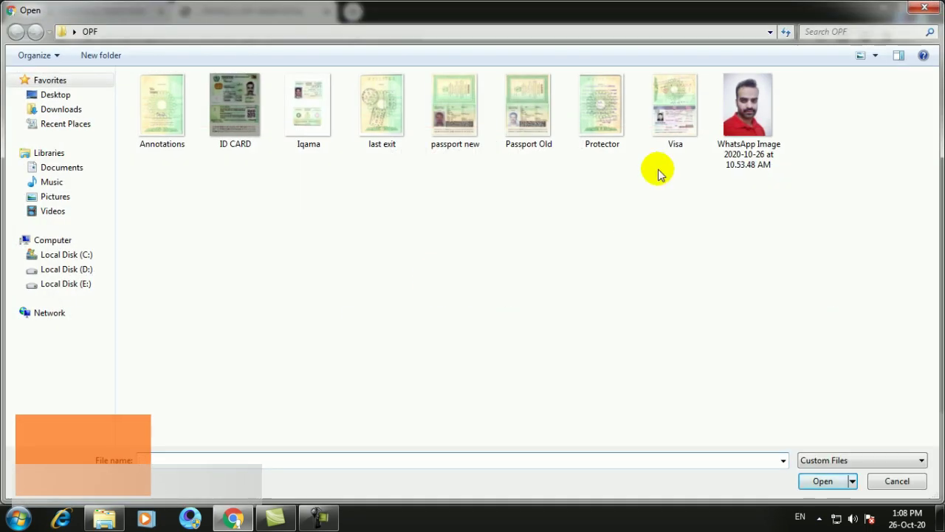
double_click(668, 133)
click(889, 336)
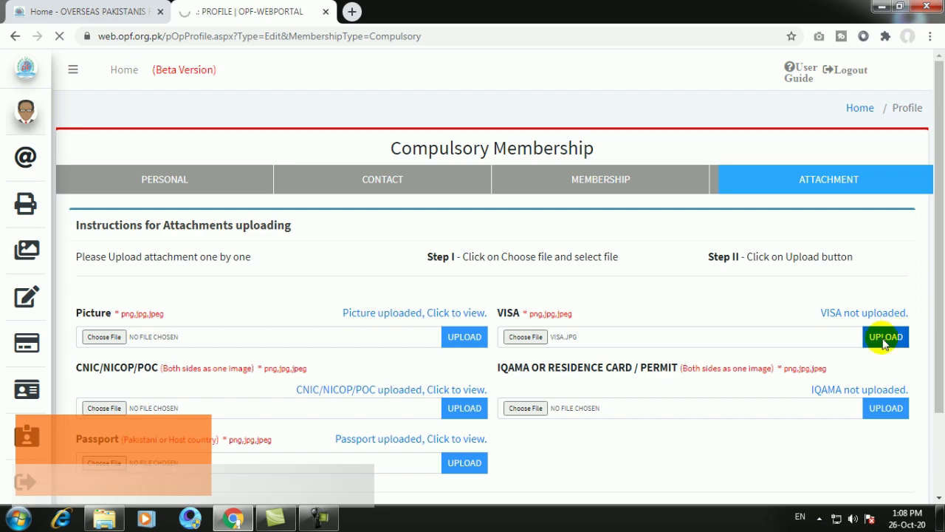
key(Return)
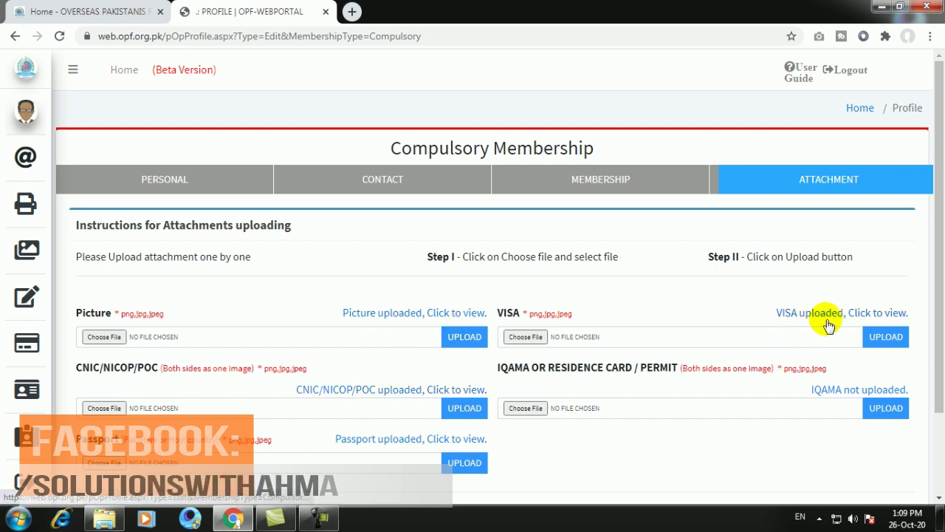
- Check the uploaded VISA image, then upload the Iqama image to the IQAMA attachment
click(877, 313)
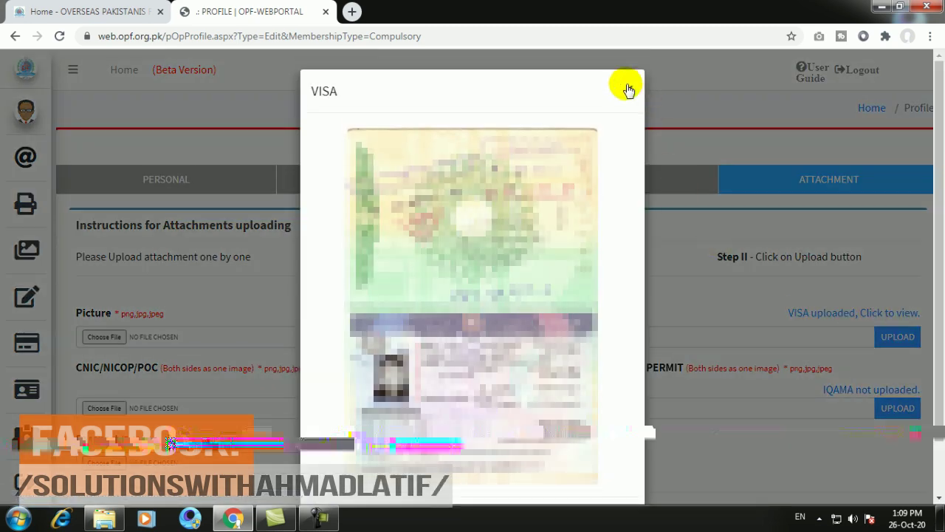
click(627, 83)
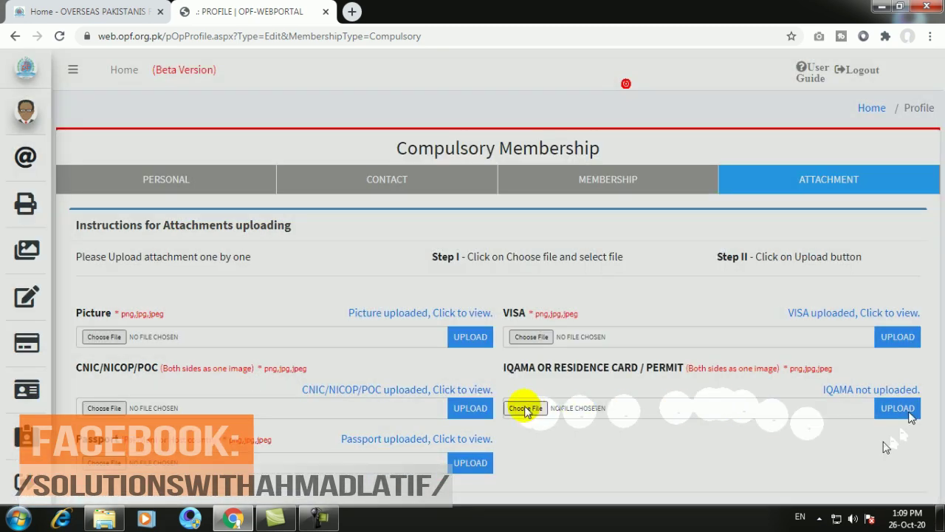
click(524, 408)
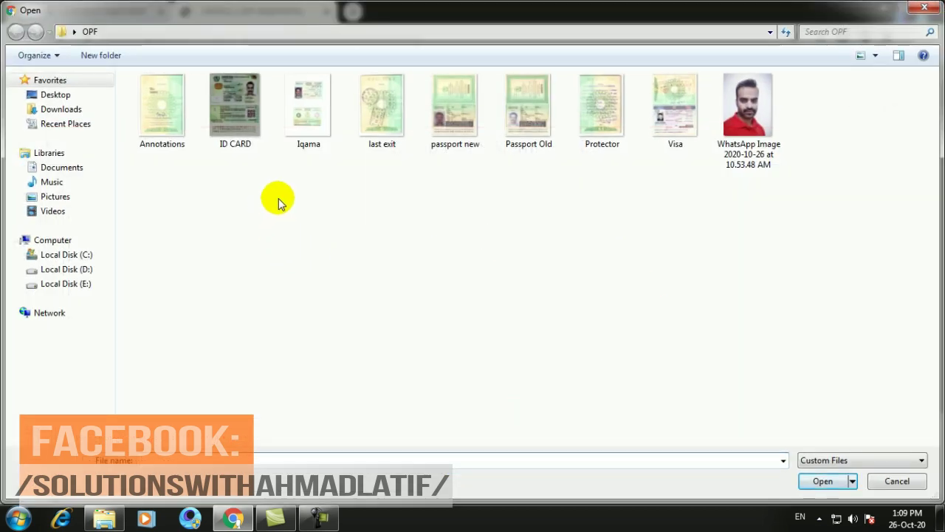
double_click(306, 110)
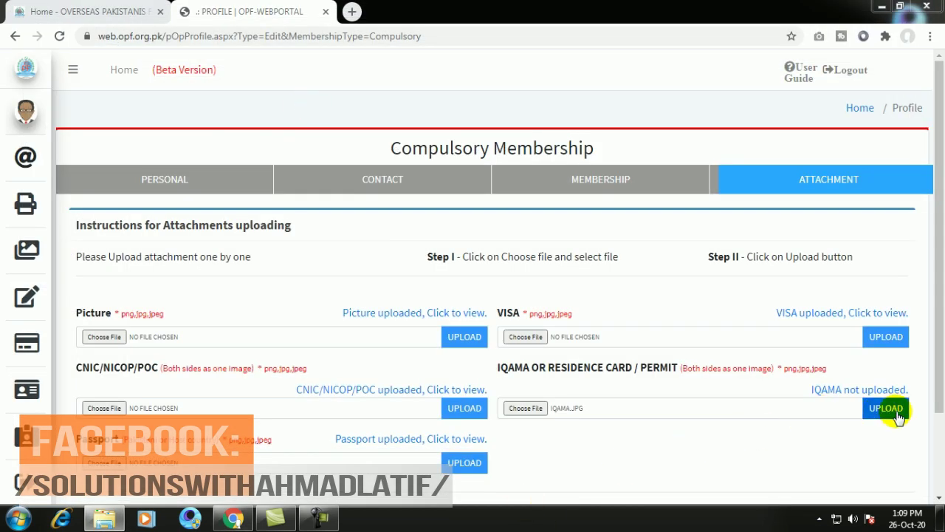
click(897, 414)
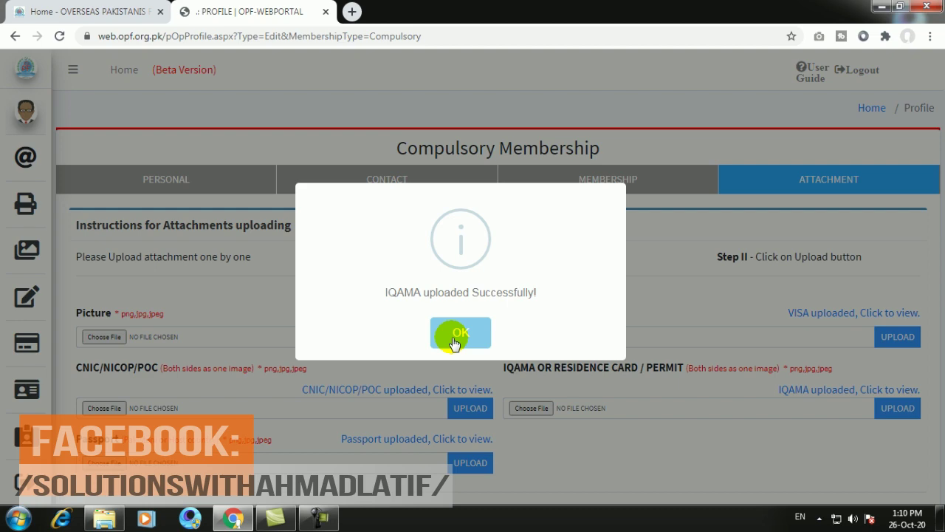
click(454, 340)
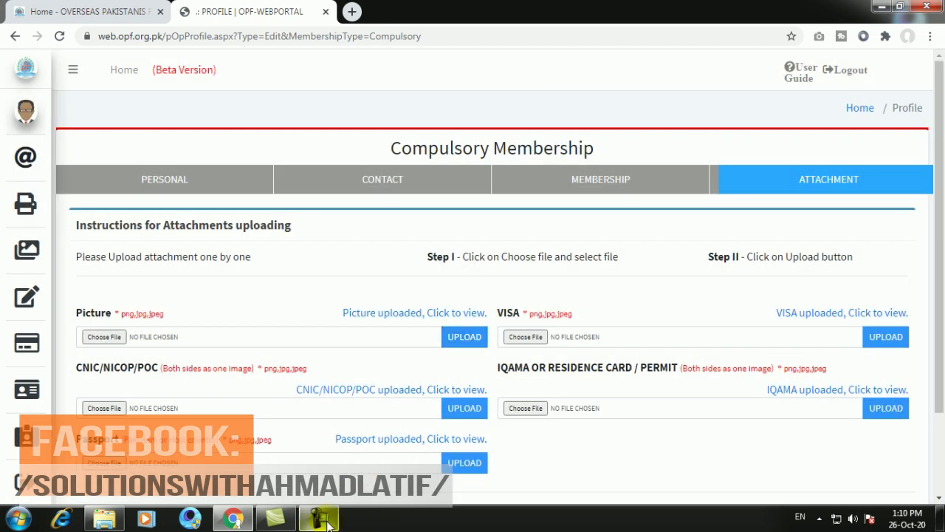
- Scroll down the Attachment section and return to the Membership section with PREVIOUS
scroll(820, 357, down, 3)
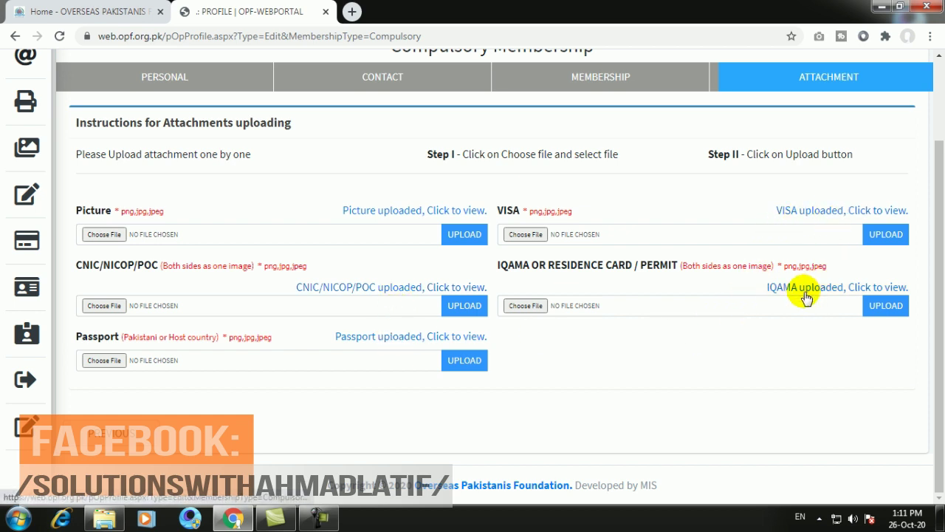
click(98, 438)
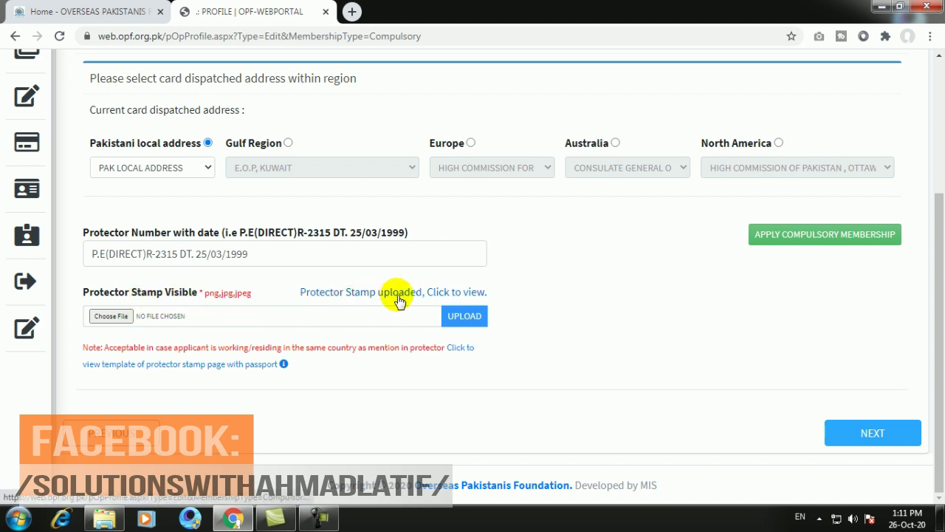
- Apply for compulsory membership, verify all six documents show uploaded, and submit the application
click(825, 236)
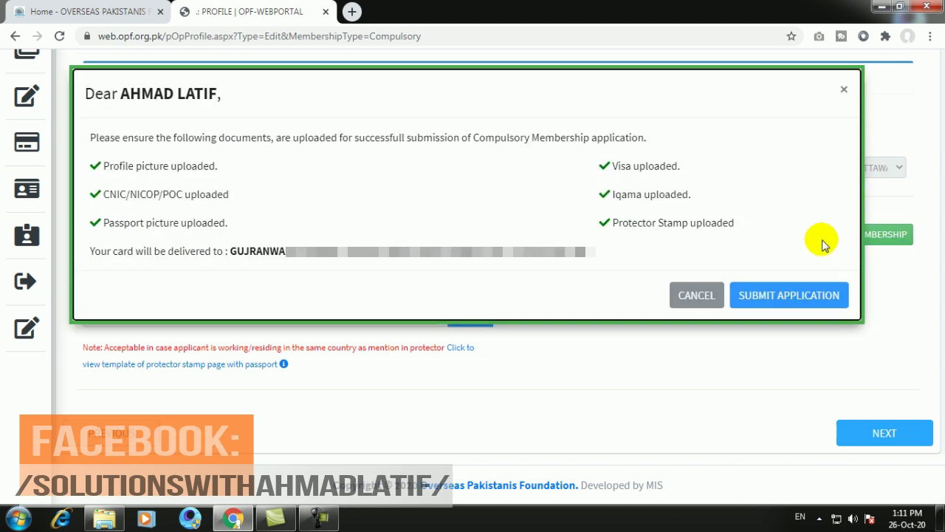
click(785, 298)
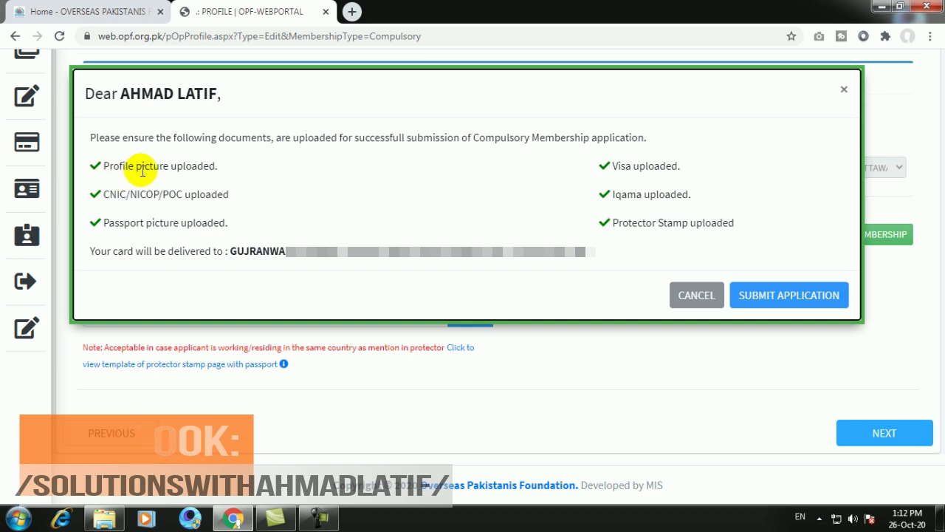
drag(197, 166, 130, 170)
drag(170, 194, 247, 202)
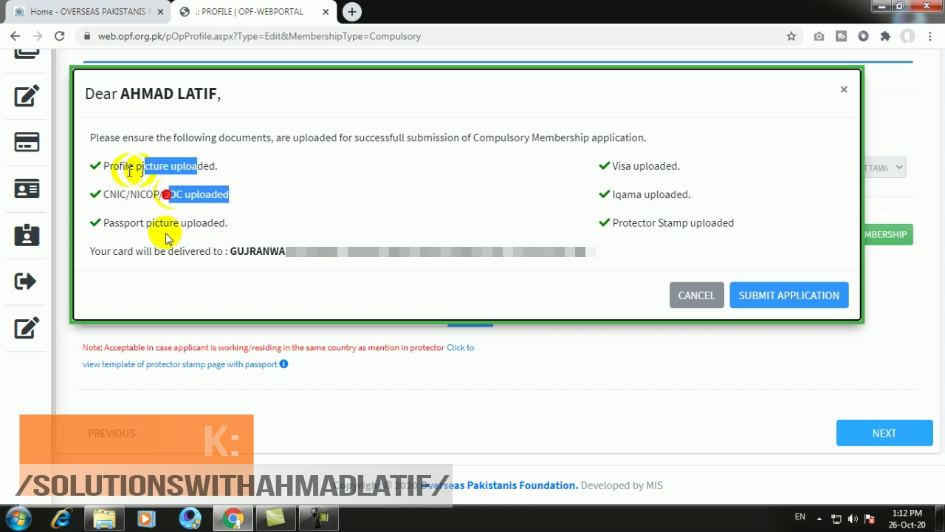
drag(138, 222, 248, 226)
drag(627, 166, 682, 168)
drag(650, 198, 715, 197)
click(667, 229)
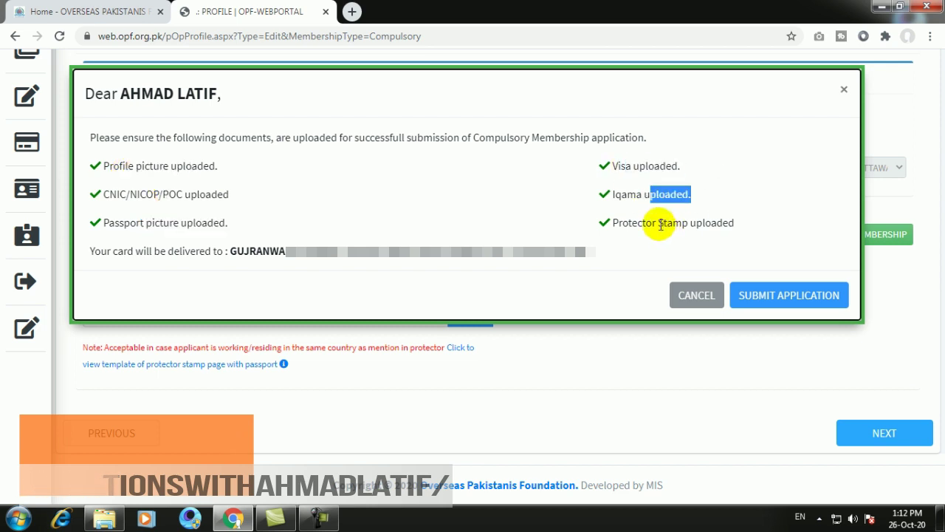
drag(661, 226, 741, 226)
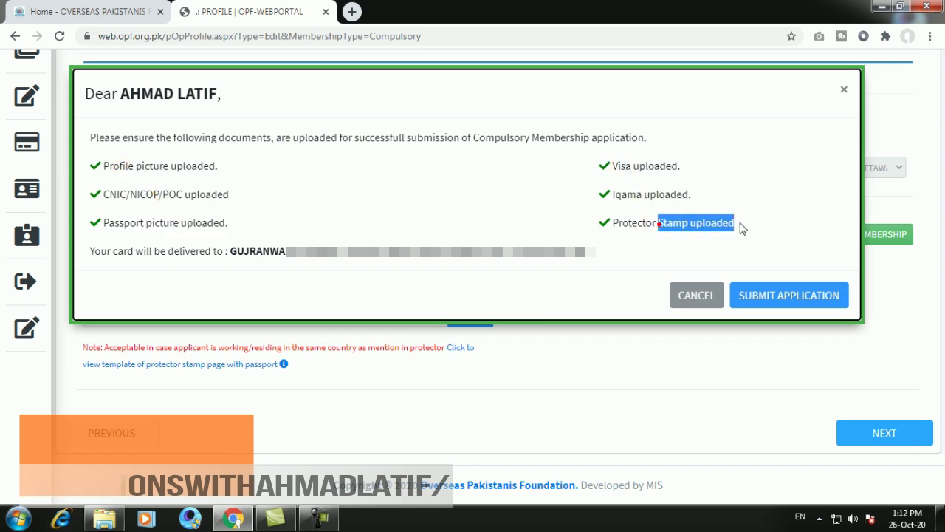
click(773, 299)
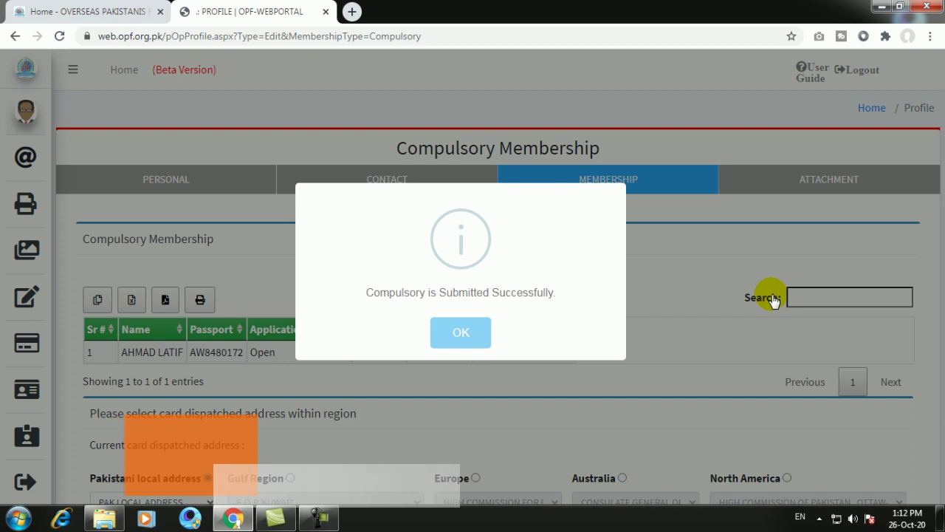
- Dismiss the success message, confirm the Card Records row shows Open, then go to Contact
click(460, 334)
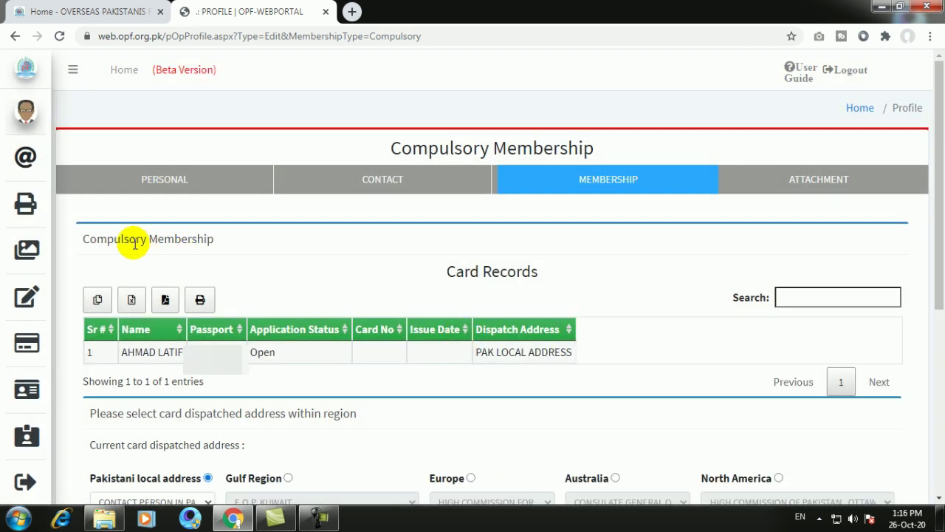
drag(120, 239, 186, 239)
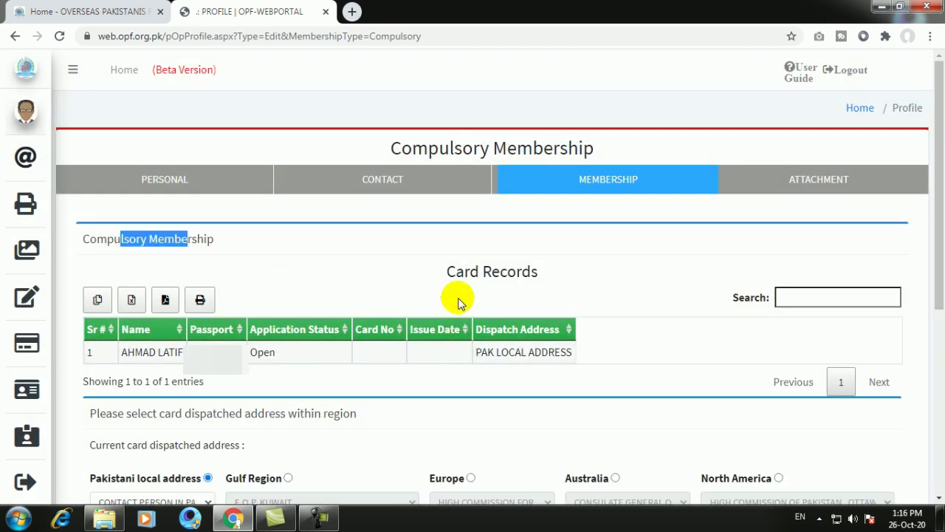
click(435, 273)
drag(435, 273, 547, 279)
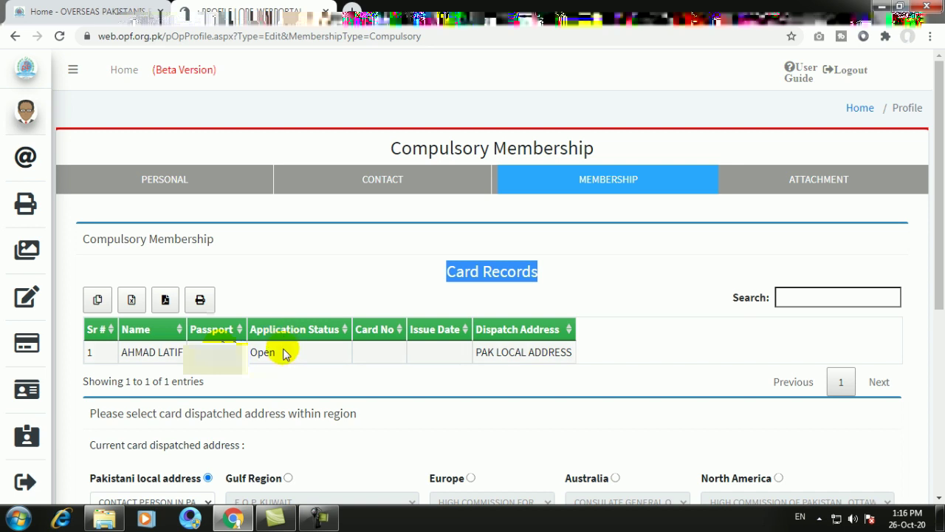
drag(284, 360, 255, 353)
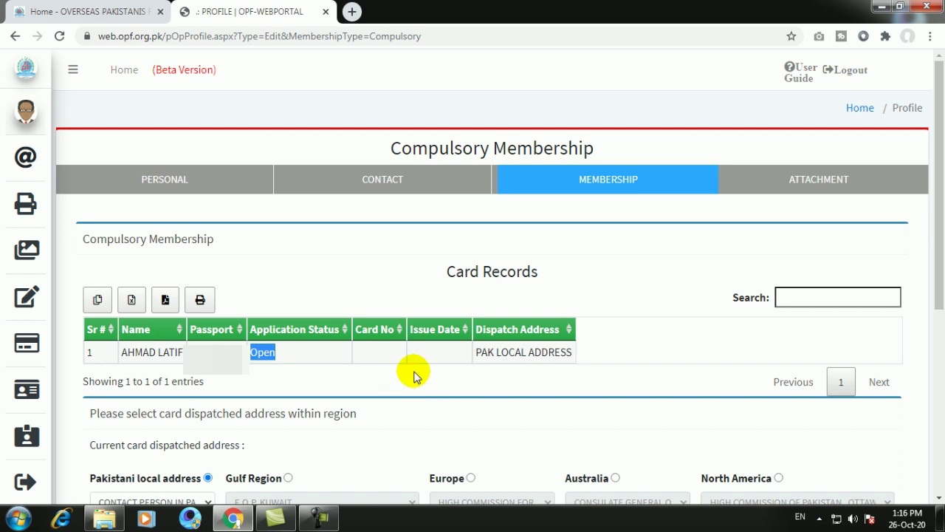
click(378, 350)
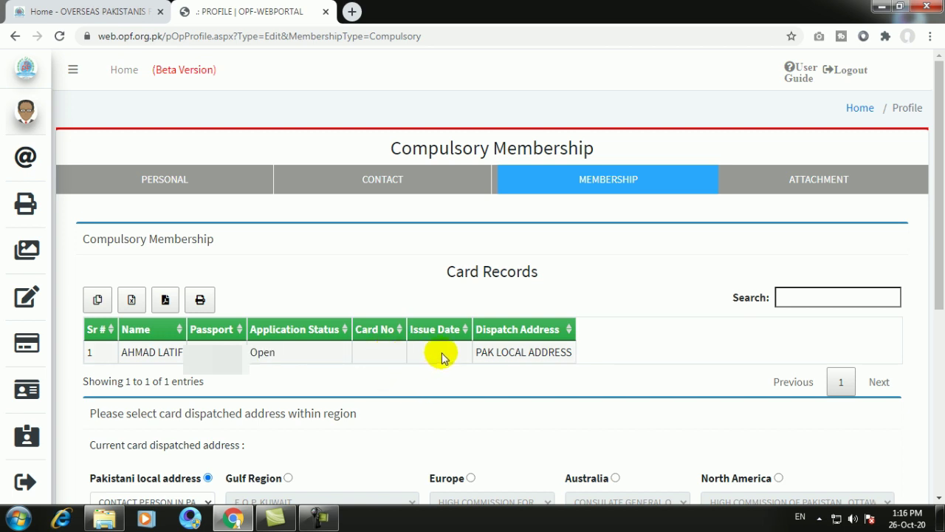
click(426, 352)
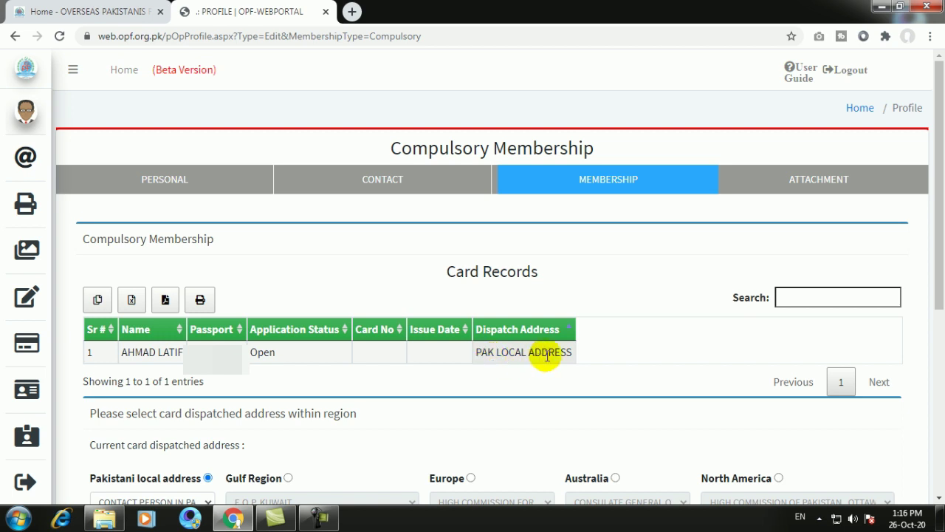
click(380, 182)
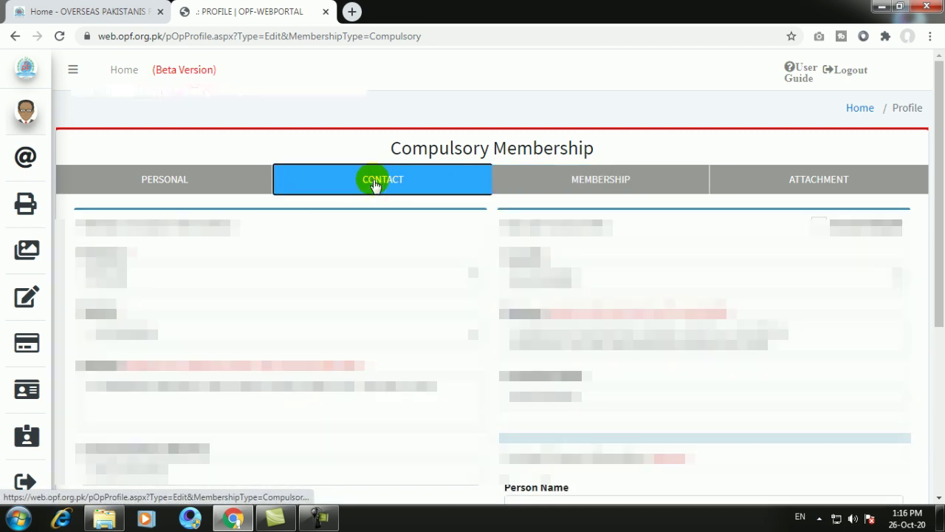
- Switch via the Personal tab to the Attachment tab to review all uploaded documents
click(172, 185)
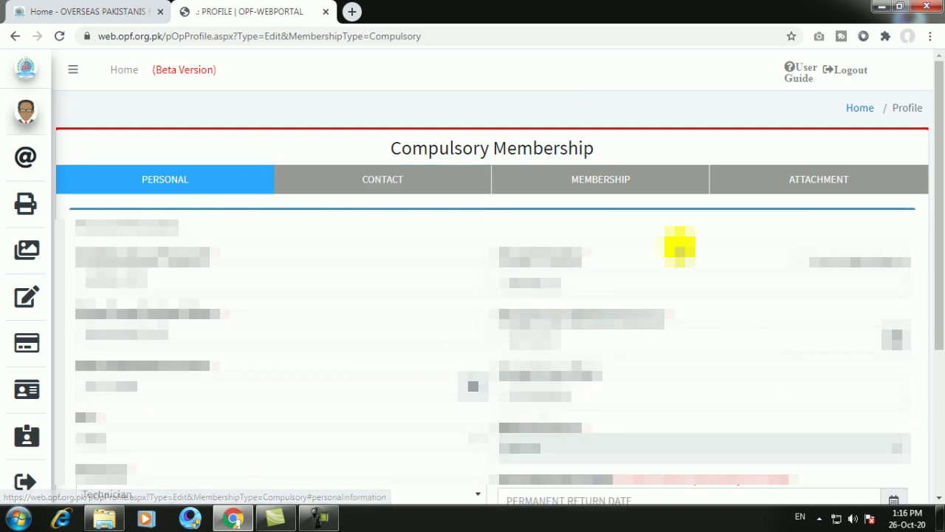
click(785, 189)
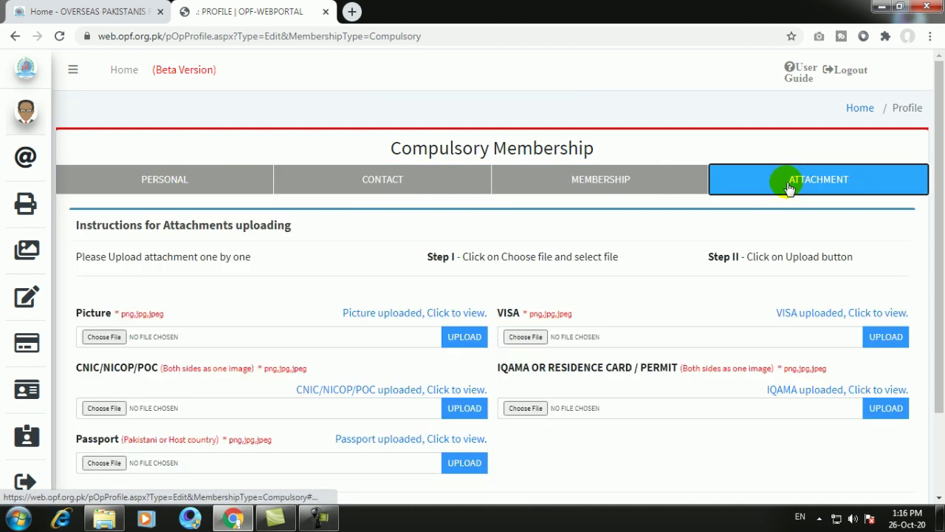
mouse_move(31, 114)
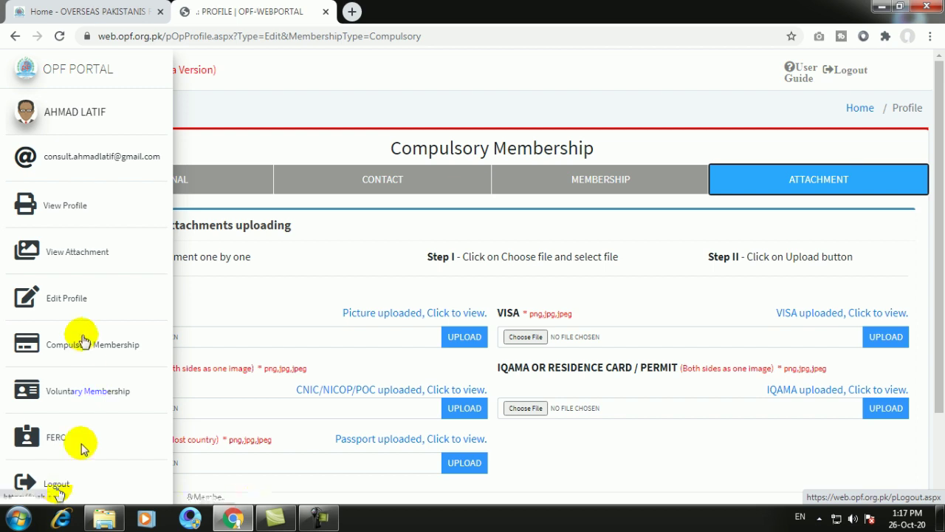
- Open Edit Profile, confirm picture, CNIC, passport, visa and Iqama show uploaded, then view Contact
click(67, 296)
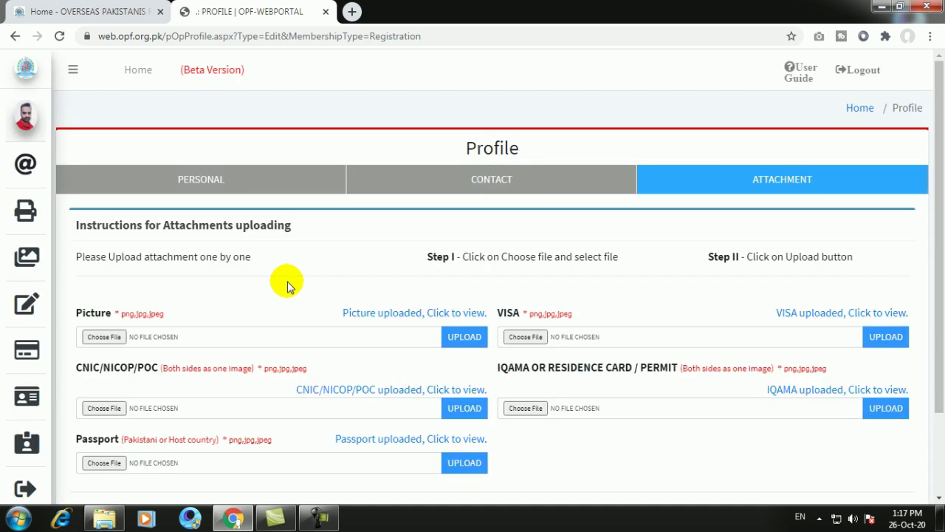
mouse_move(22, 396)
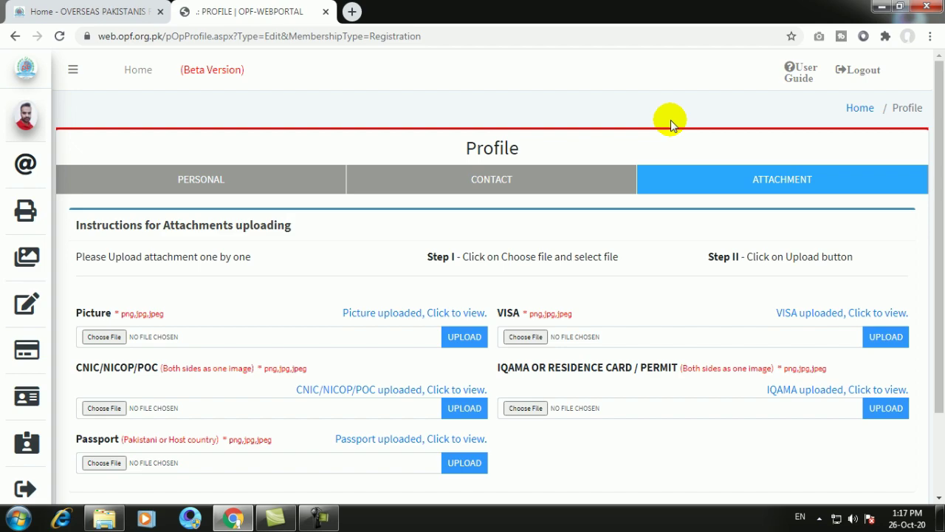
click(502, 179)
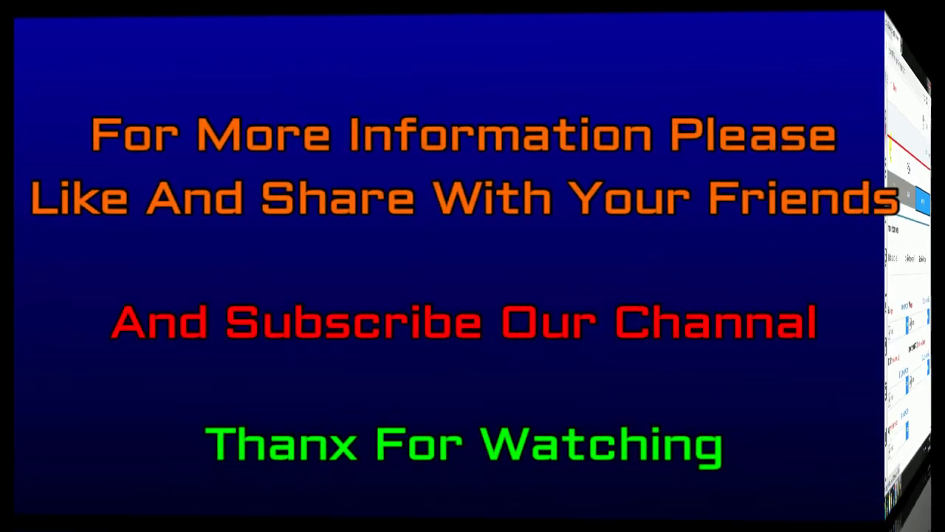